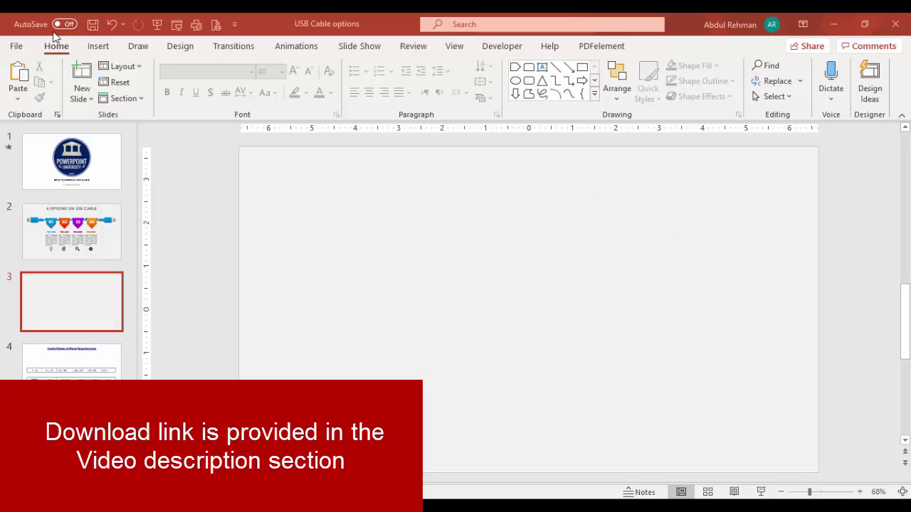
Step: Draw a long thin rounded-rectangle bar across the upper part of slide 3
left_click(98, 45)
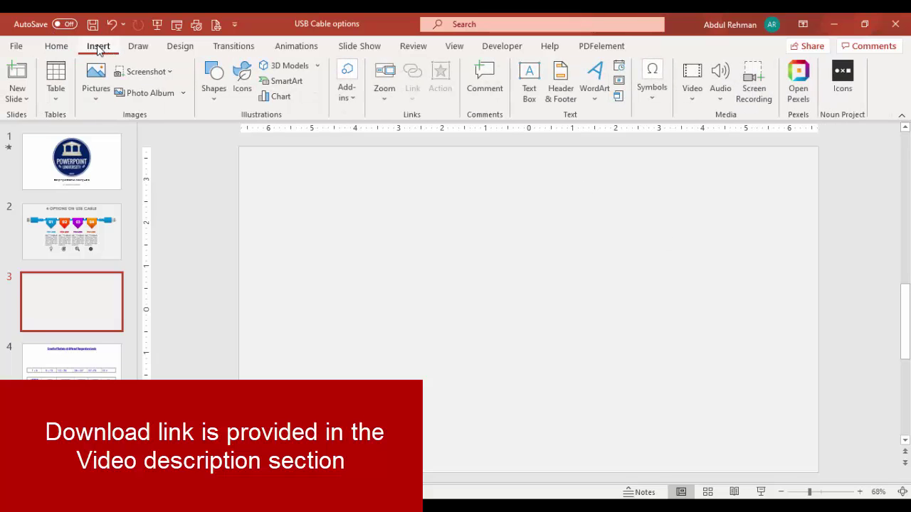
left_click(215, 98)
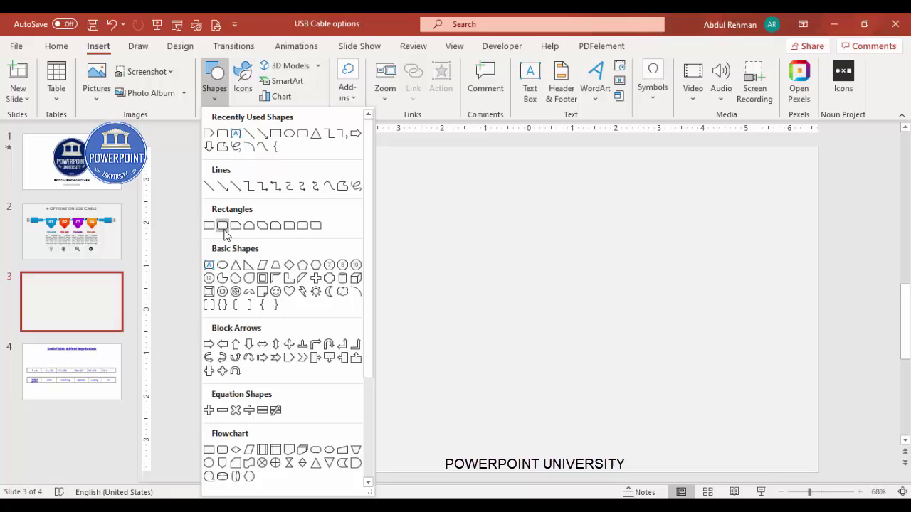
left_click(222, 227)
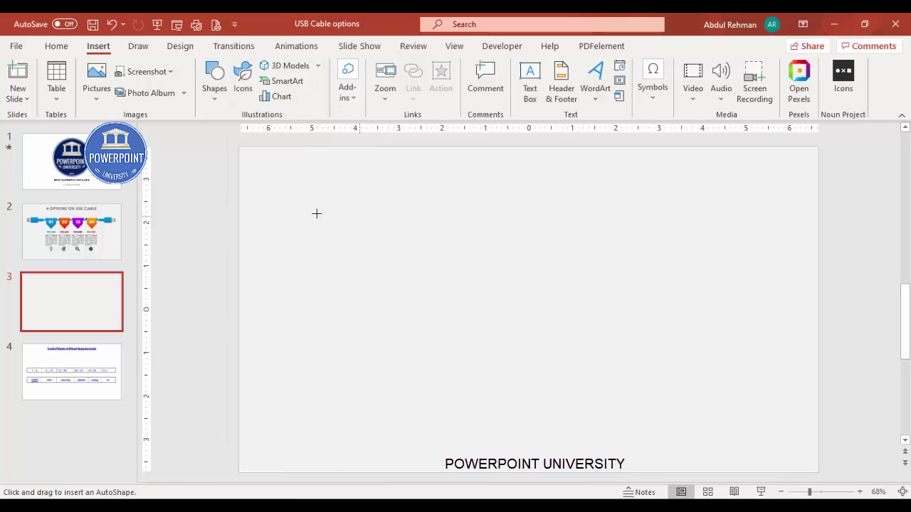
left_click_drag(314, 214, 716, 222)
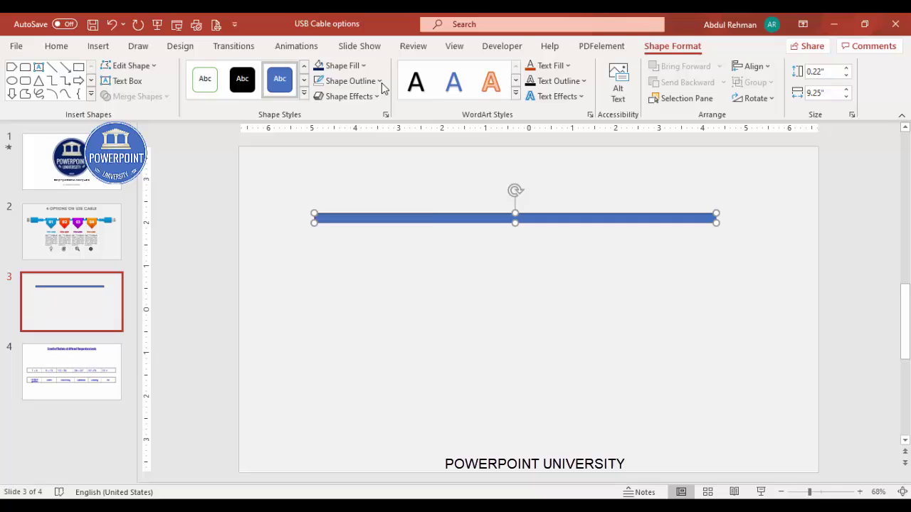
Step: Remove the bar's outline and fill it light blue
left_click(380, 81)
left_click(361, 269)
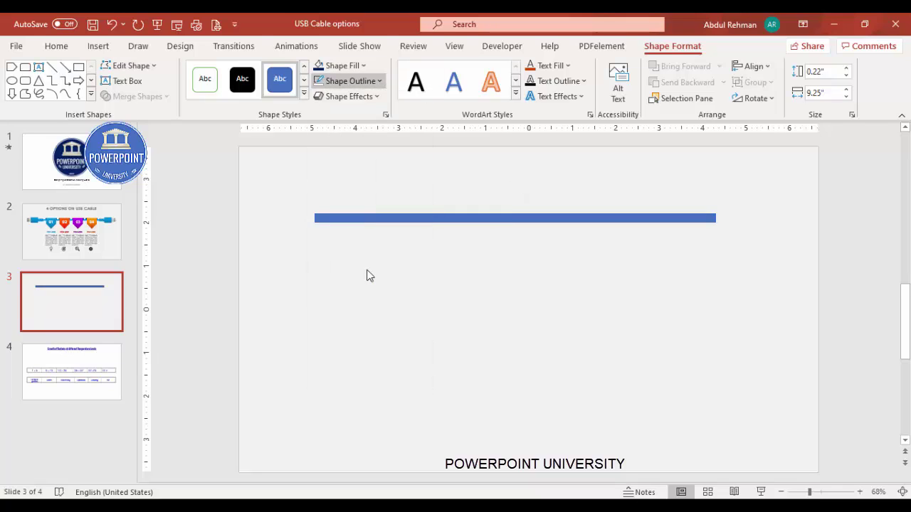
left_click(344, 66)
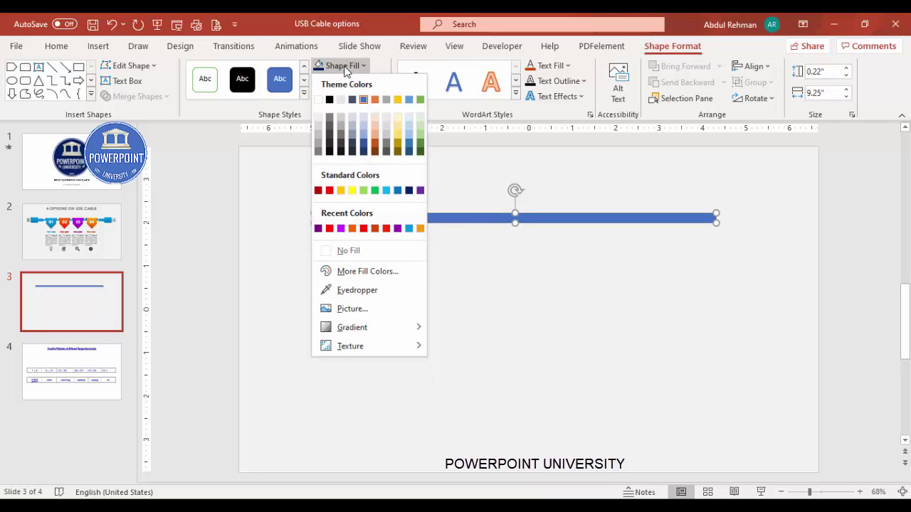
left_click(385, 192)
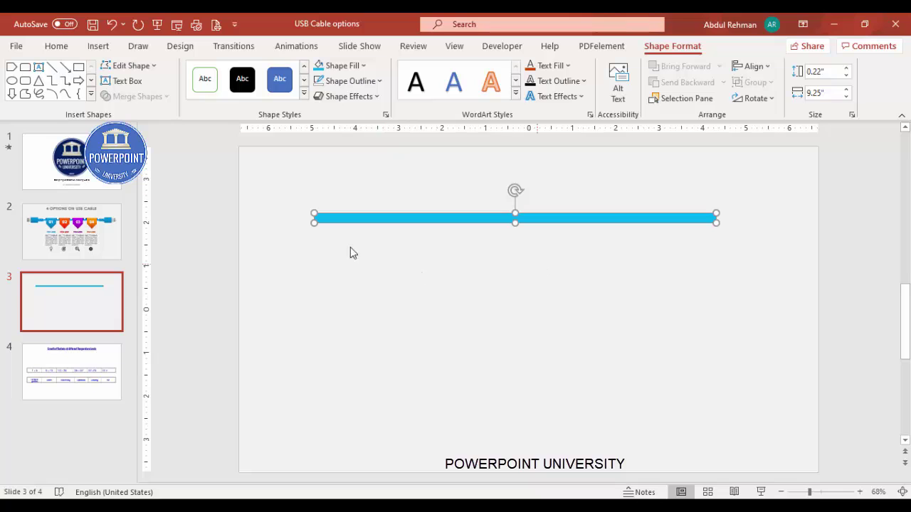
left_click(162, 126)
left_click(91, 47)
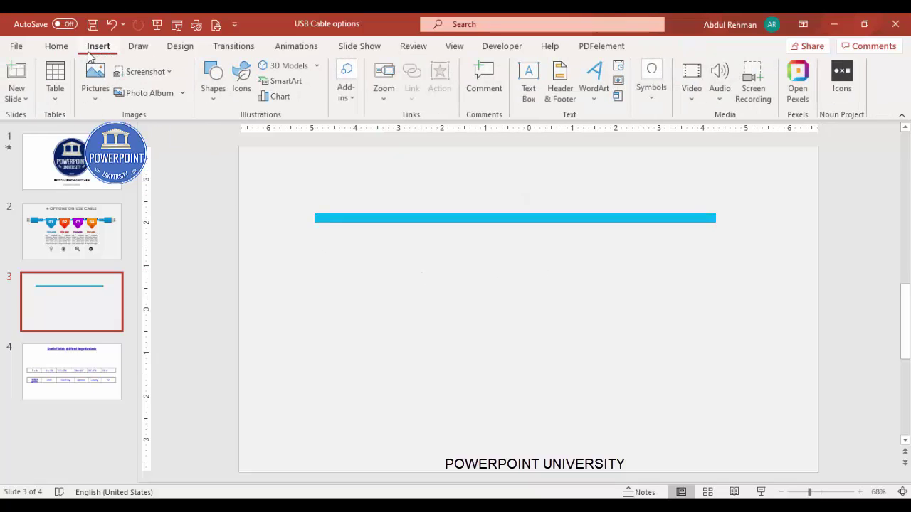
Step: Draw a small top-corners-rounded block beside the bar's right end, with no outline and cyan fill
left_click(215, 102)
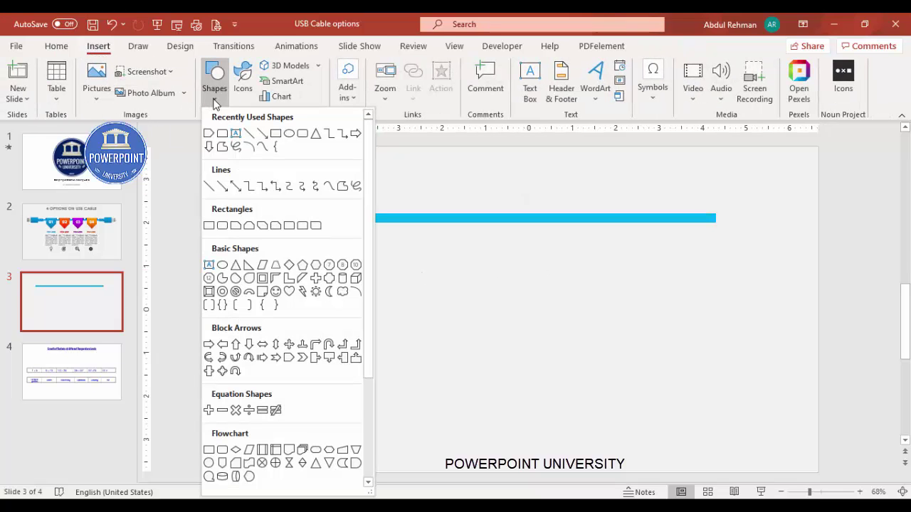
left_click(303, 227)
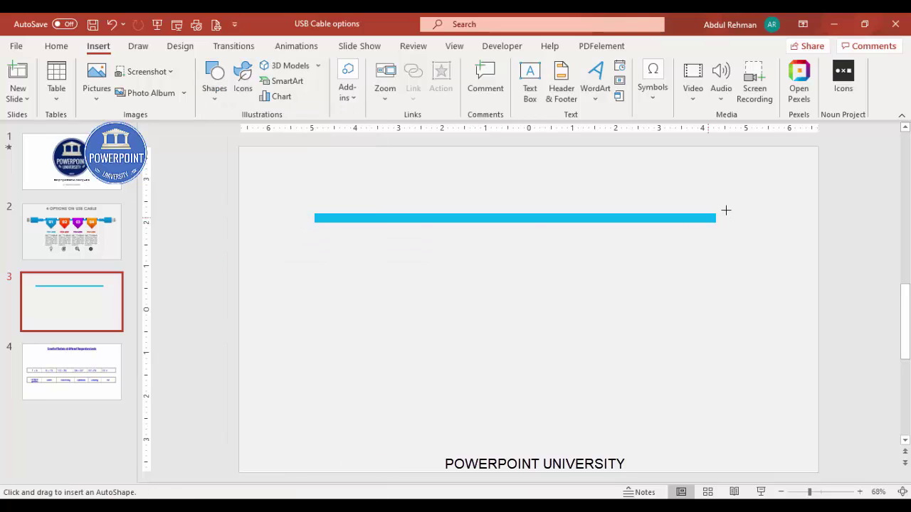
left_click_drag(744, 230, 746, 243)
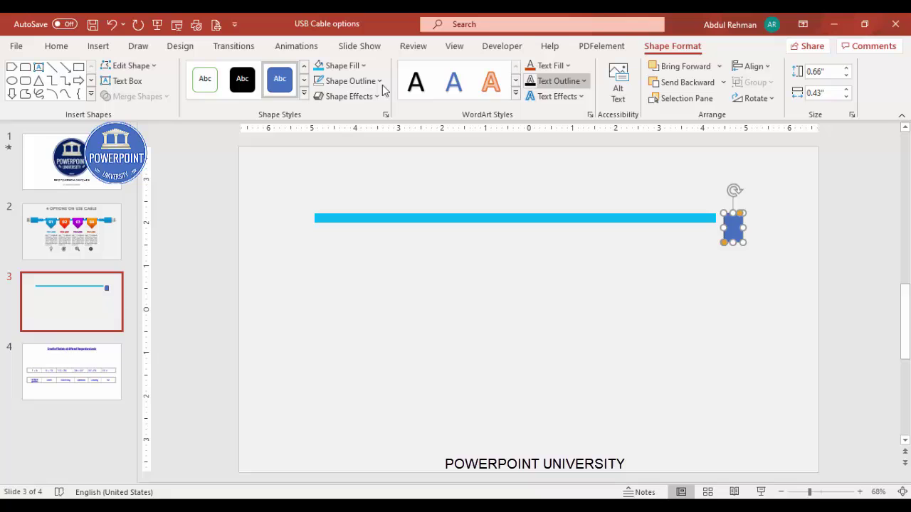
left_click(354, 83)
left_click(356, 266)
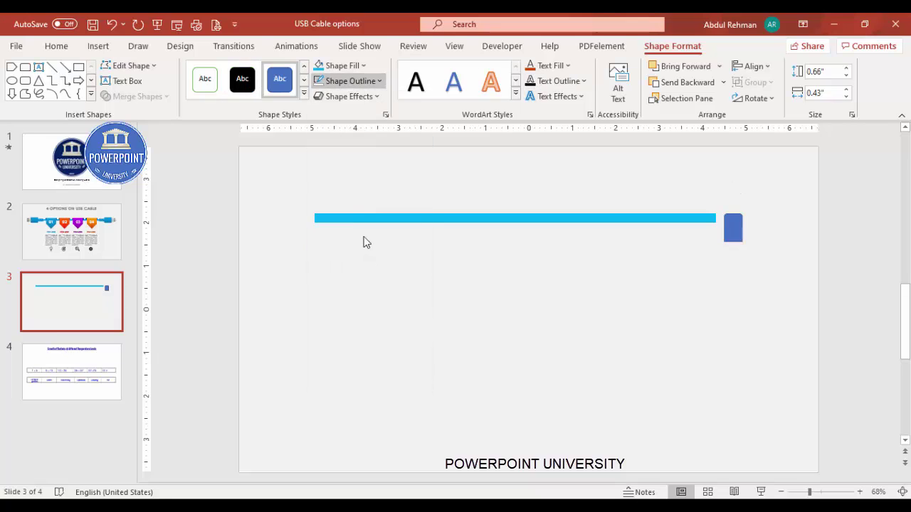
left_click(317, 69)
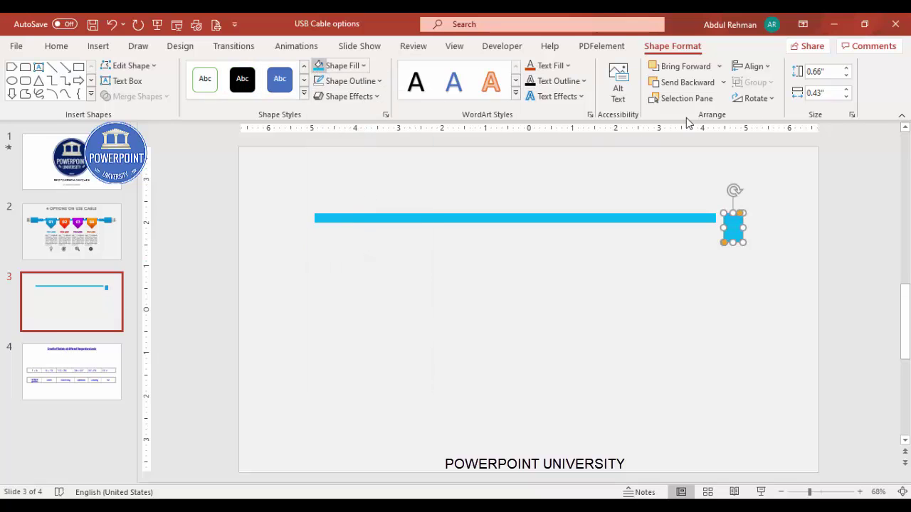
Step: Rotate the block left 90° and move it onto the bar's right end
left_click(756, 99)
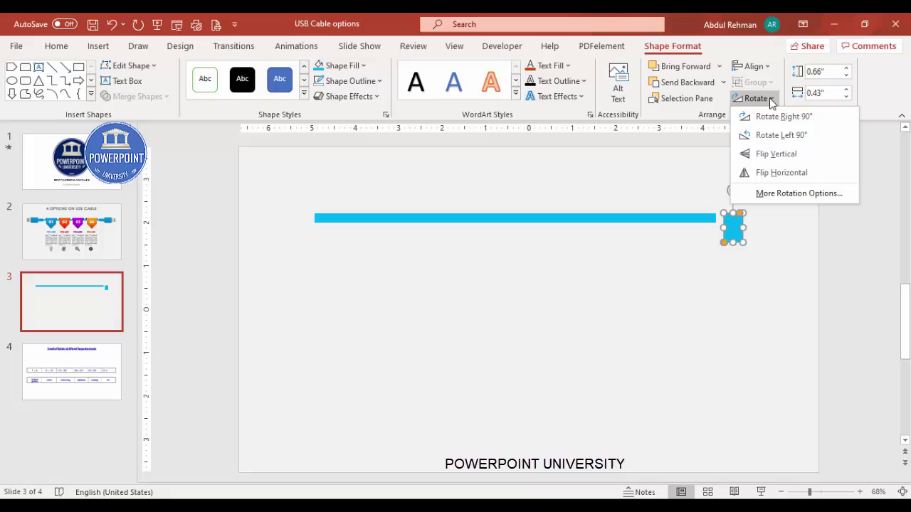
left_click(809, 142)
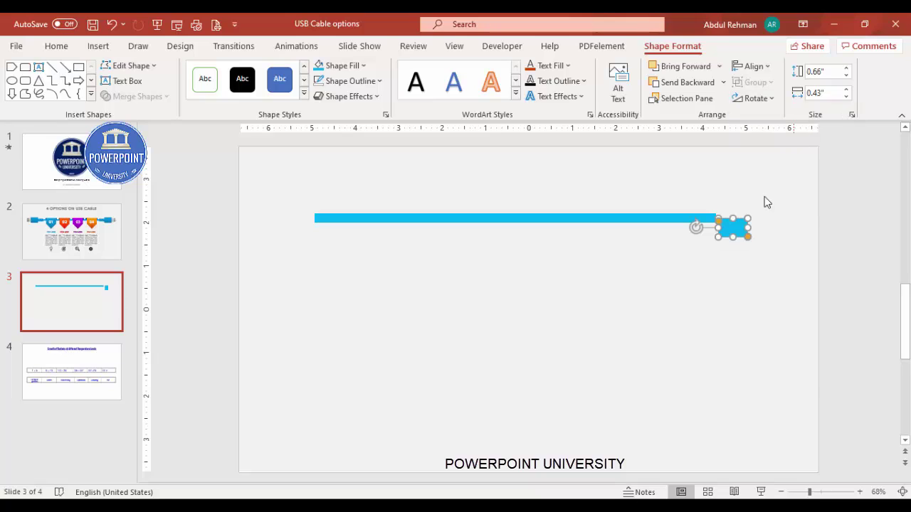
left_click(820, 492)
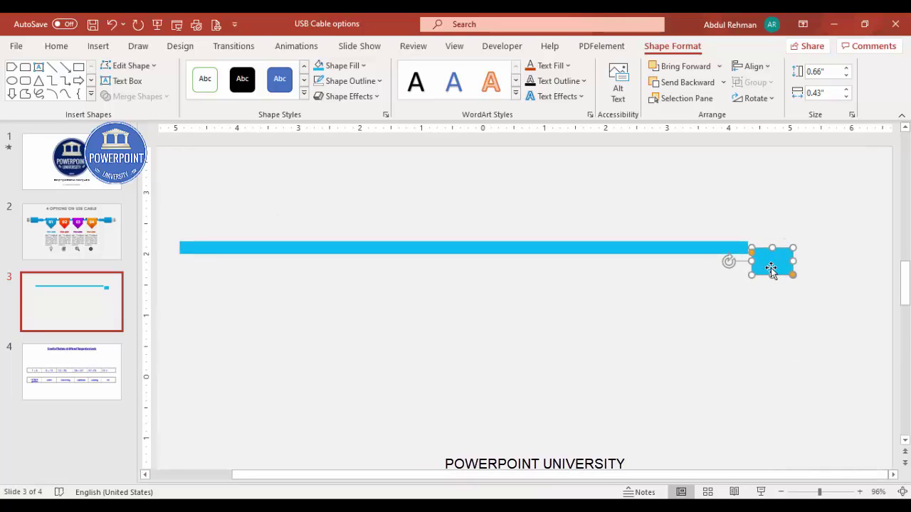
left_click_drag(766, 257, 766, 250)
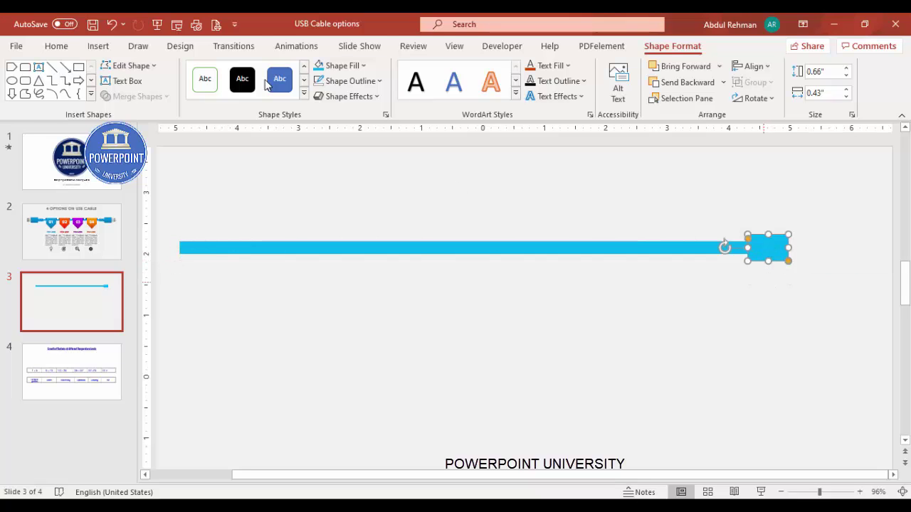
left_click(760, 287)
left_click(98, 46)
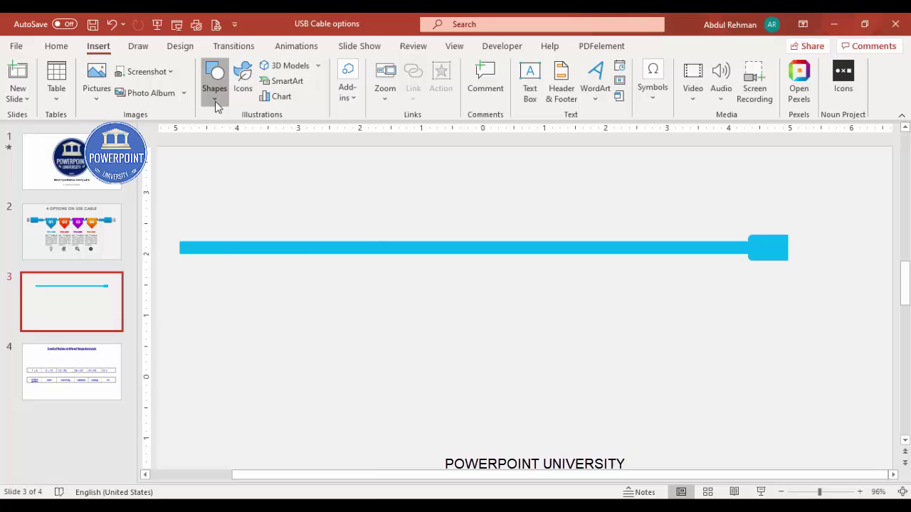
Step: Draw a 0.75" by 0.82" rounded square right of the small block, with no outline and cyan fill
left_click(215, 82)
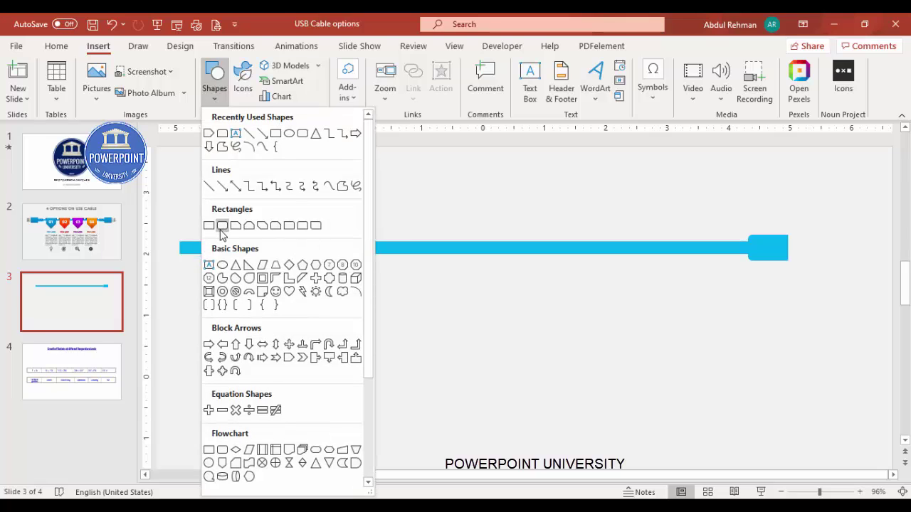
left_click(222, 226)
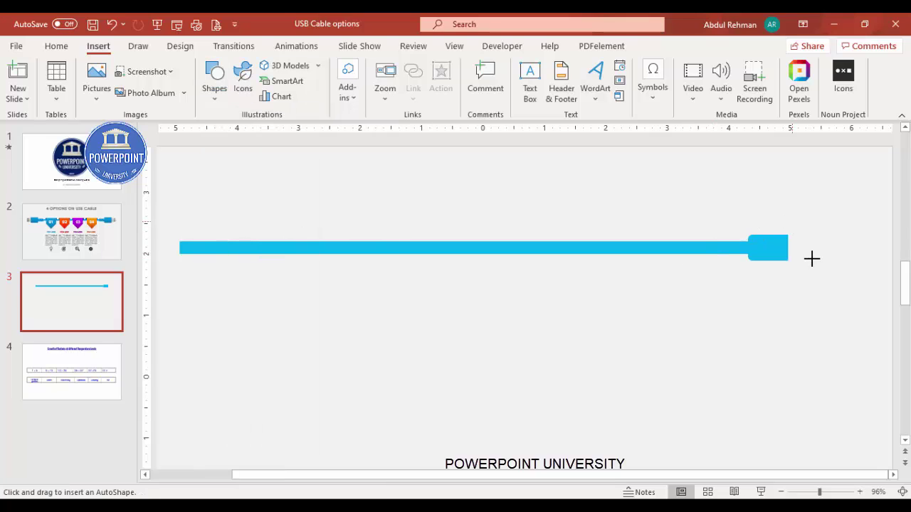
left_click_drag(815, 261, 794, 229)
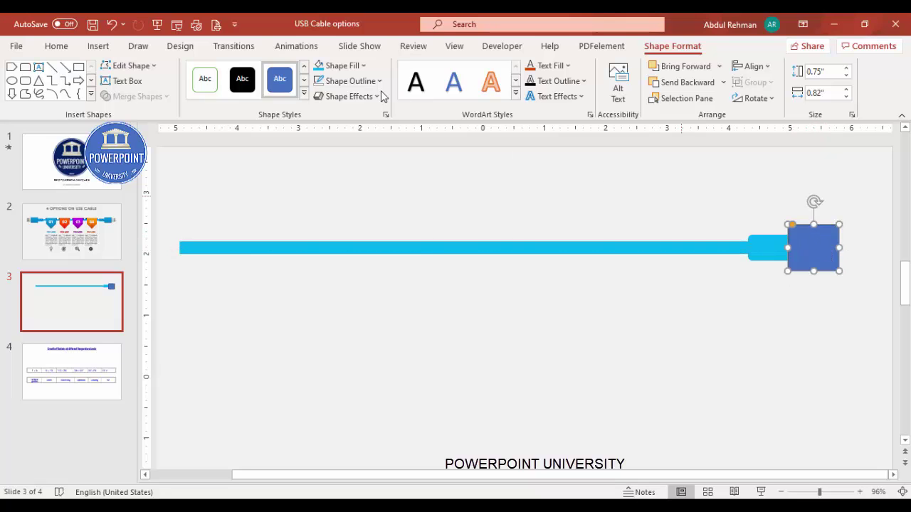
left_click(355, 81)
left_click(367, 266)
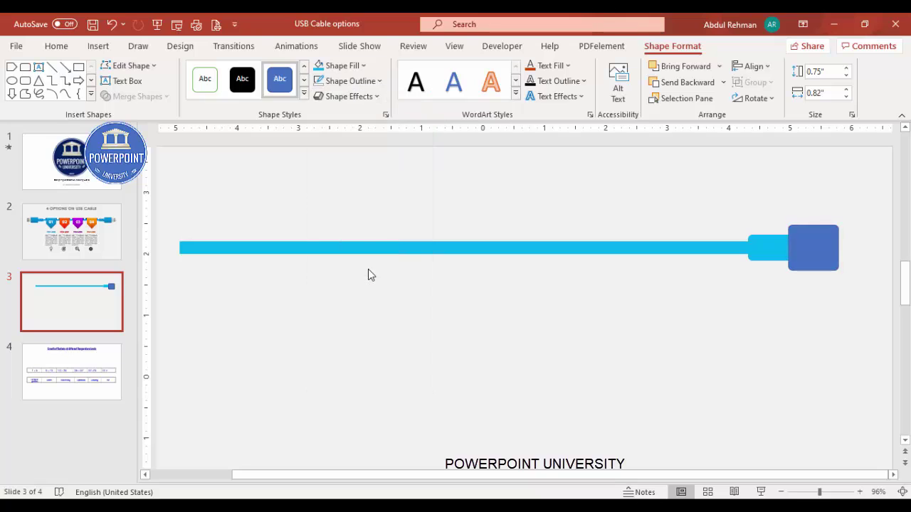
left_click(319, 65)
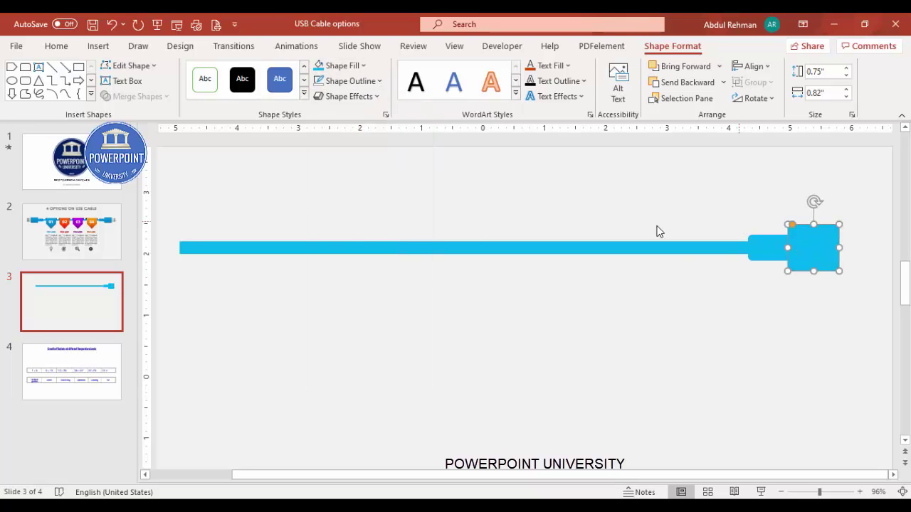
left_click(747, 306)
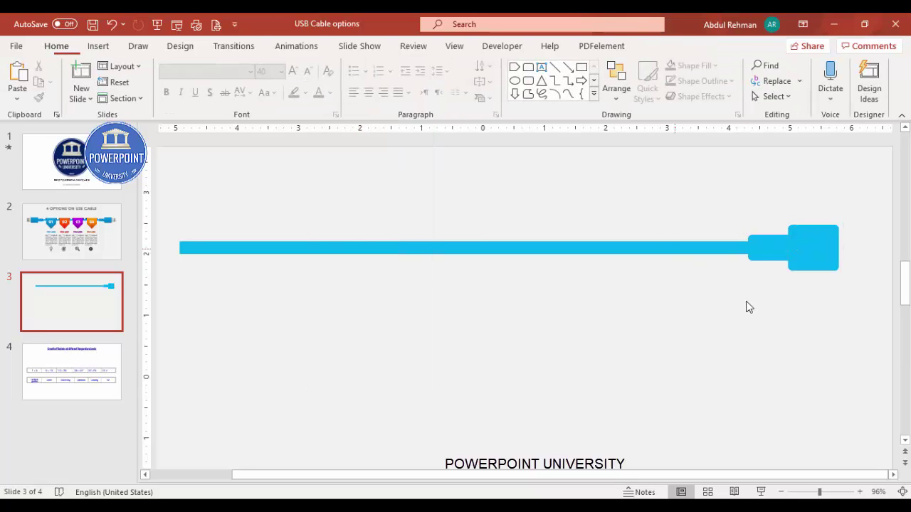
Step: Draw a small rectangle at the blue connector's right end
left_click(98, 45)
left_click(215, 94)
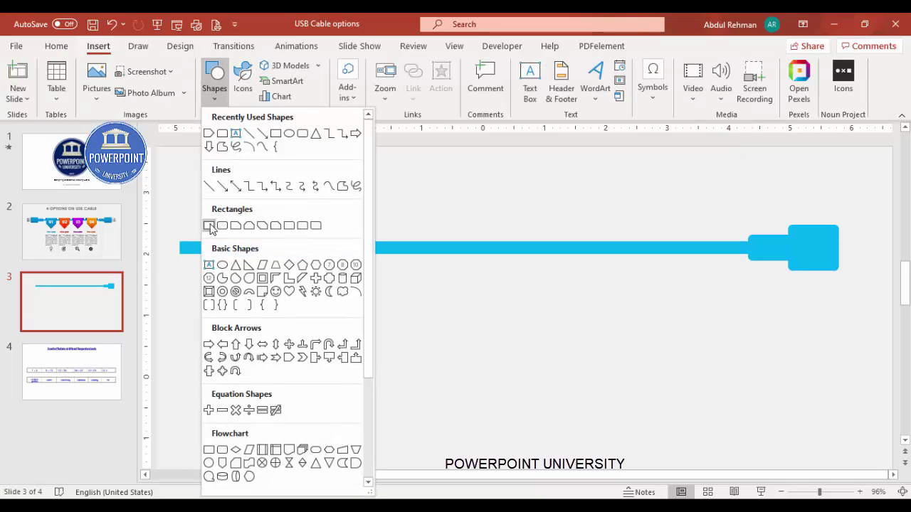
left_click(209, 225)
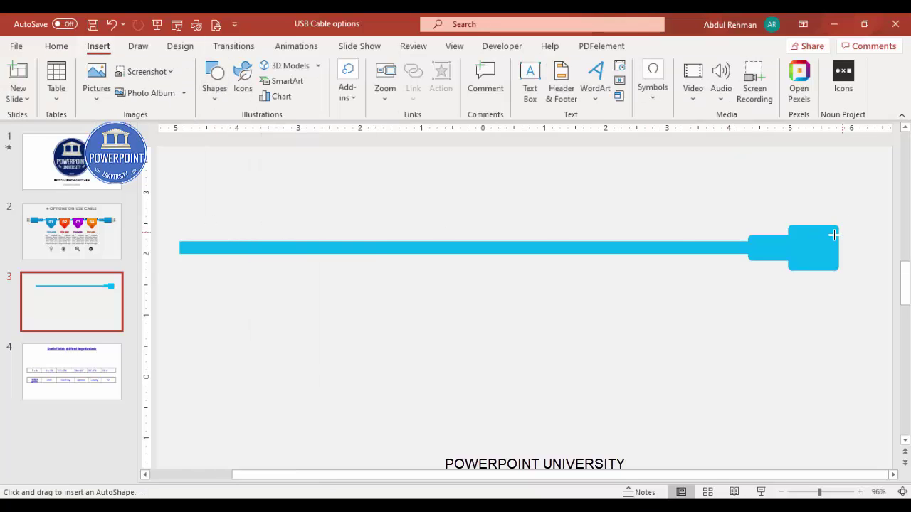
left_click_drag(870, 261, 854, 244)
Step: Remove the rectangle's outline, fill it light grey, and send it behind the blue connector
left_click(370, 81)
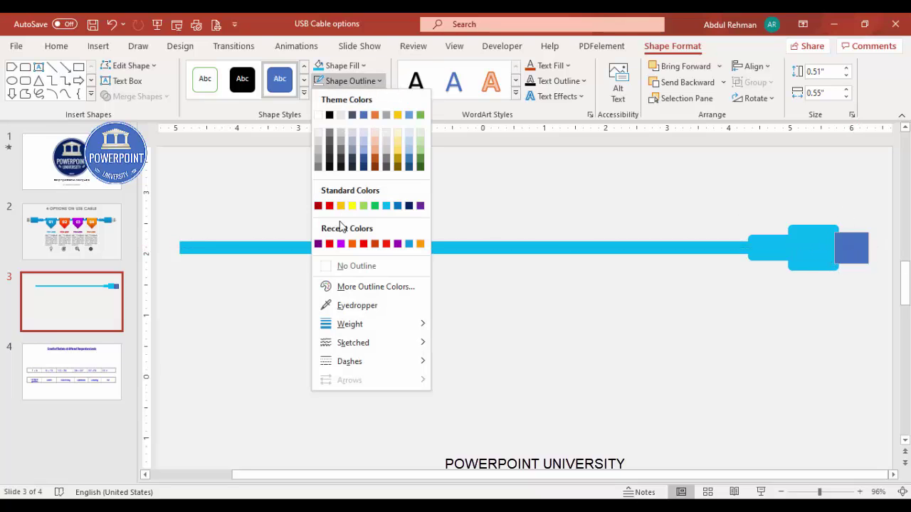
left_click(347, 263)
left_click(337, 65)
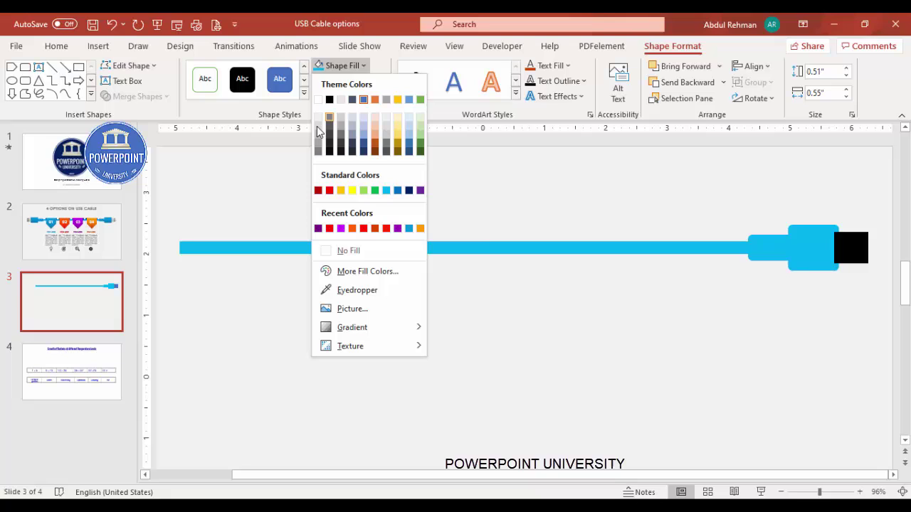
left_click(319, 134)
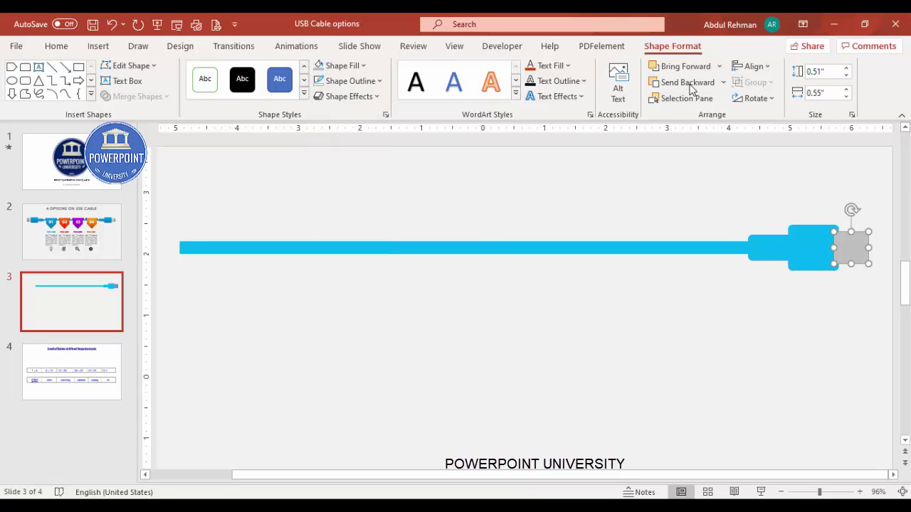
left_click(723, 82)
left_click(705, 118)
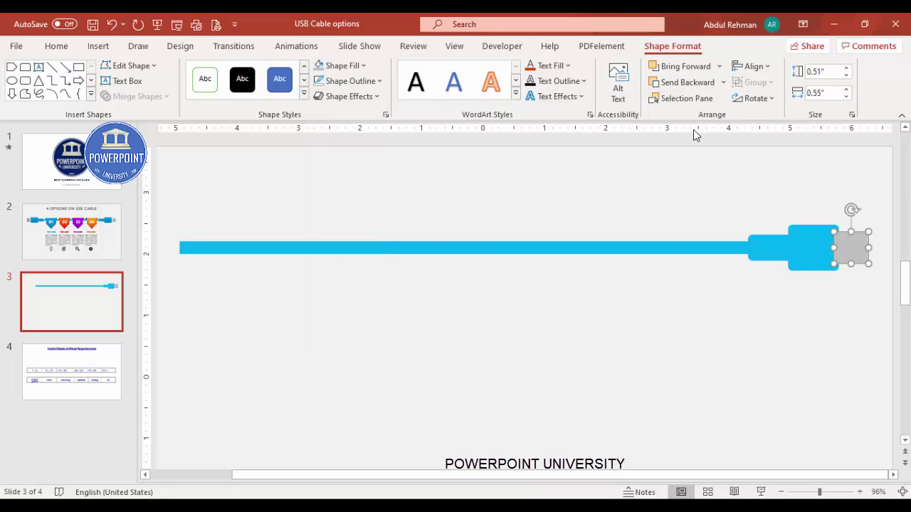
left_click(671, 308)
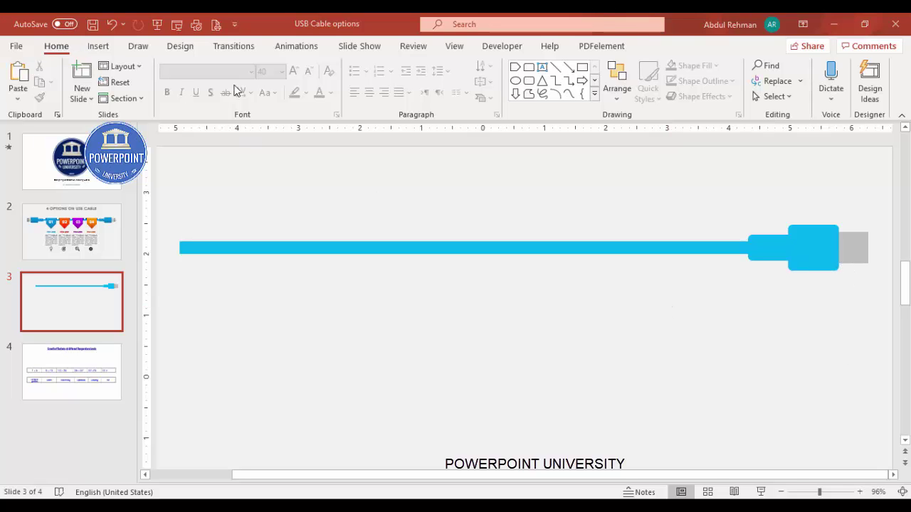
Step: Draw a 0.48" horizontal line across the middle of the grey plug and colour it grey
left_click(97, 47)
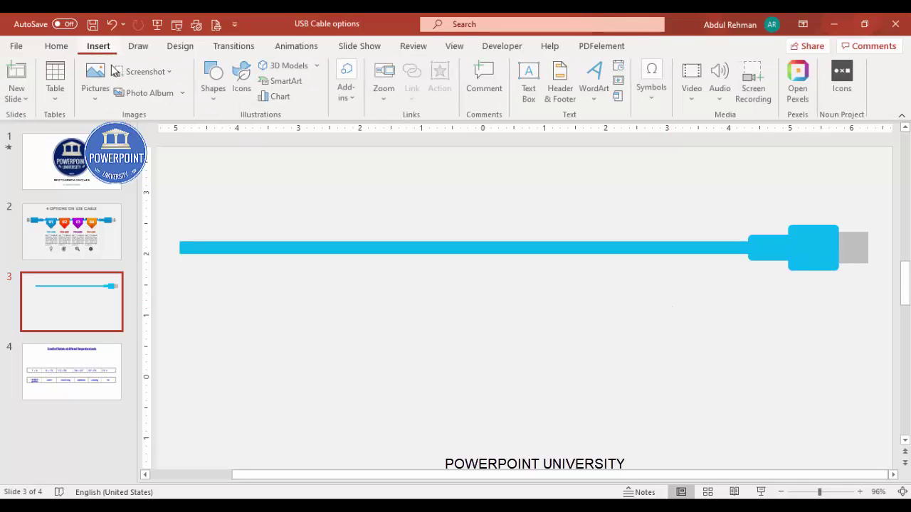
left_click(215, 89)
left_click(210, 186)
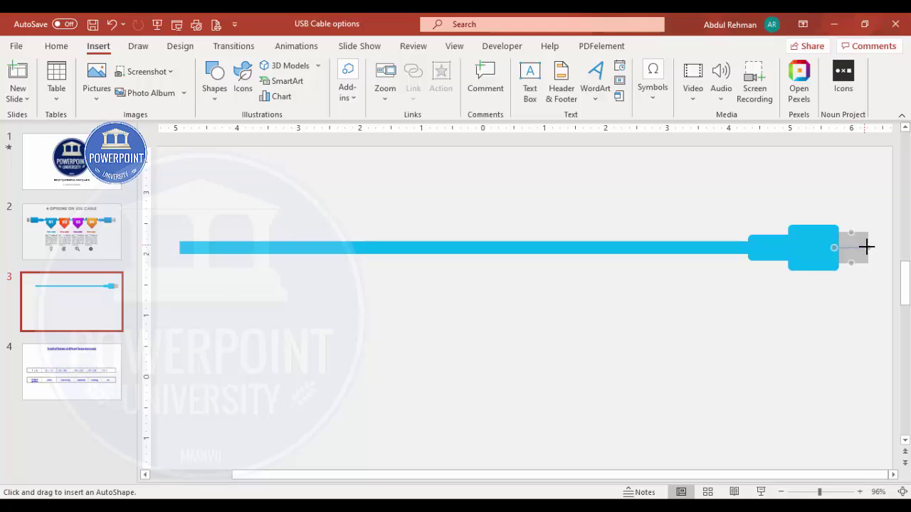
left_click_drag(867, 247, 868, 248)
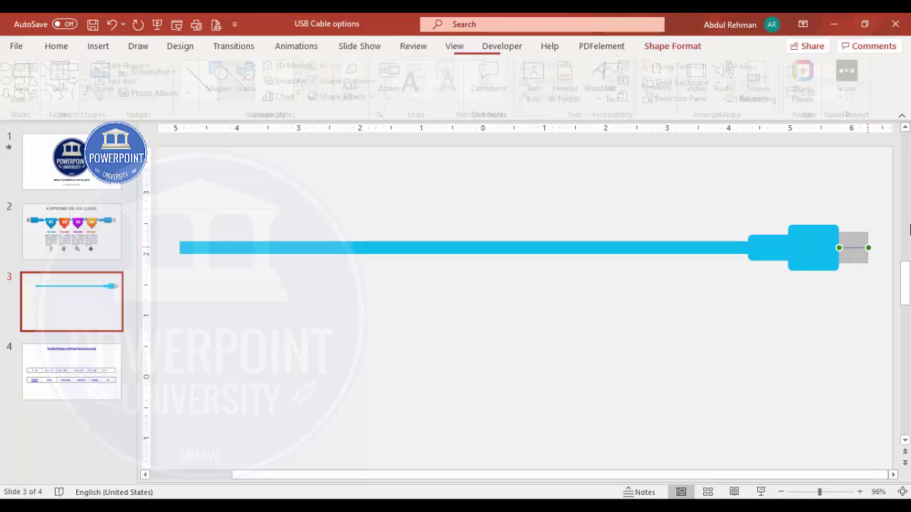
left_click(352, 81)
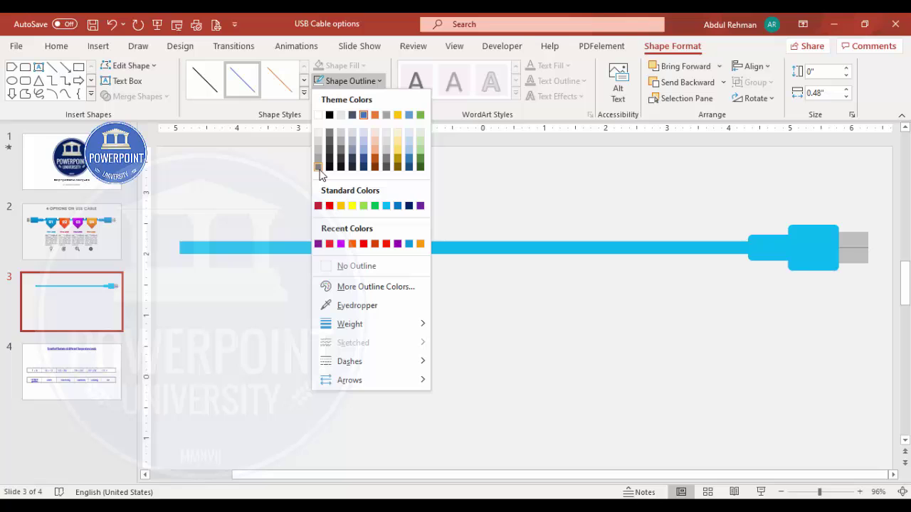
left_click(330, 135)
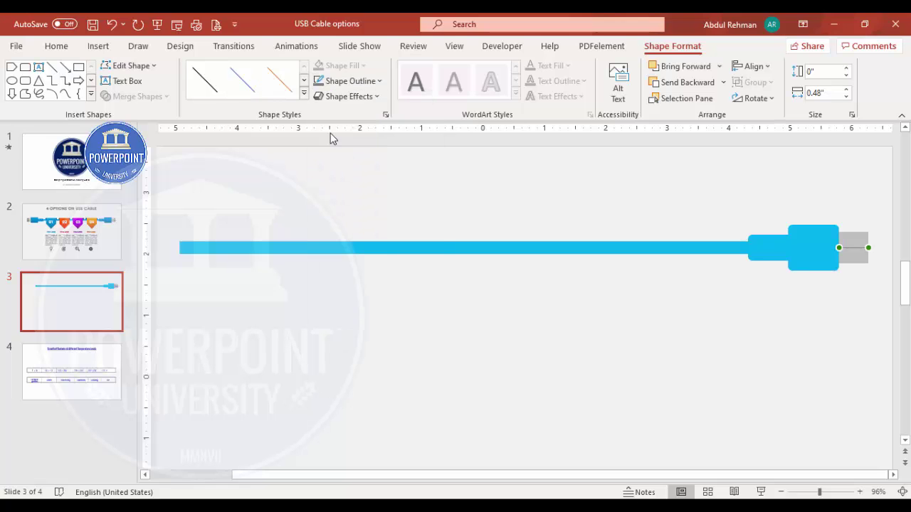
left_click(311, 178)
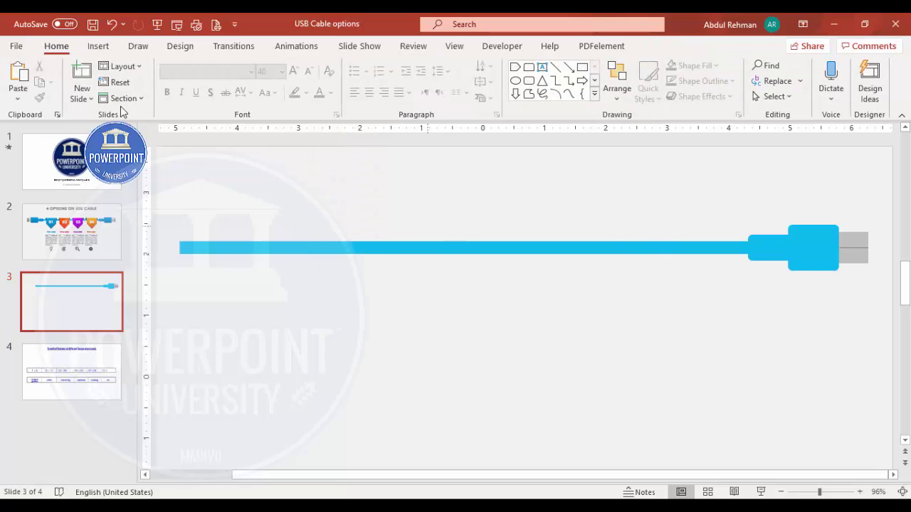
Step: Draw a tiny square on the grey plug with no outline and a dark fill
left_click(98, 46)
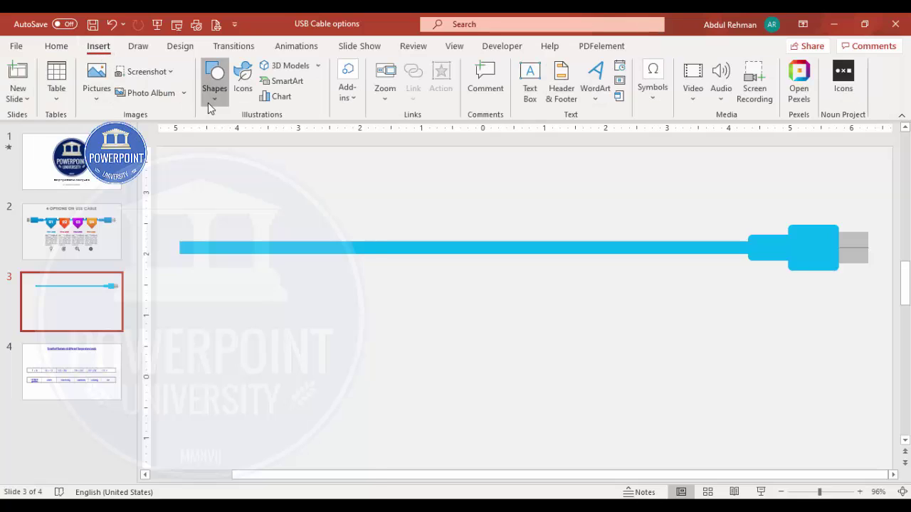
left_click(213, 96)
left_click(209, 226)
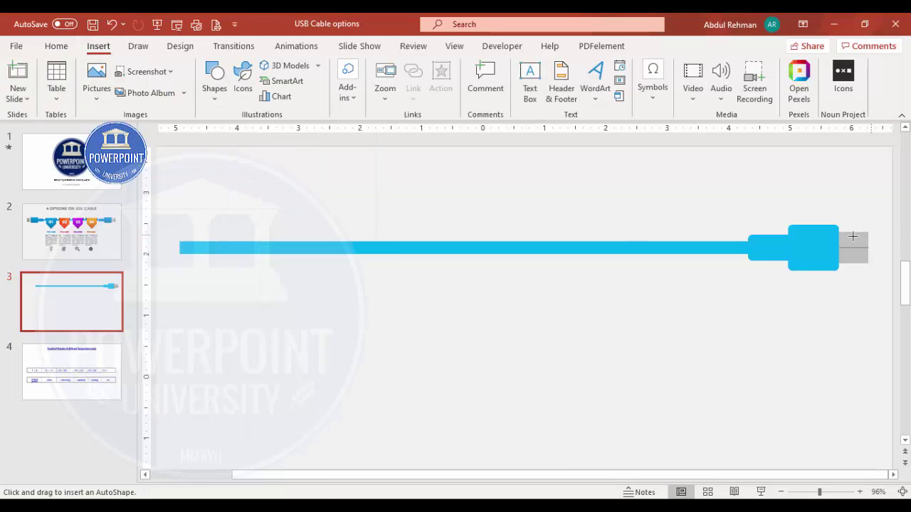
left_click_drag(856, 242, 861, 244)
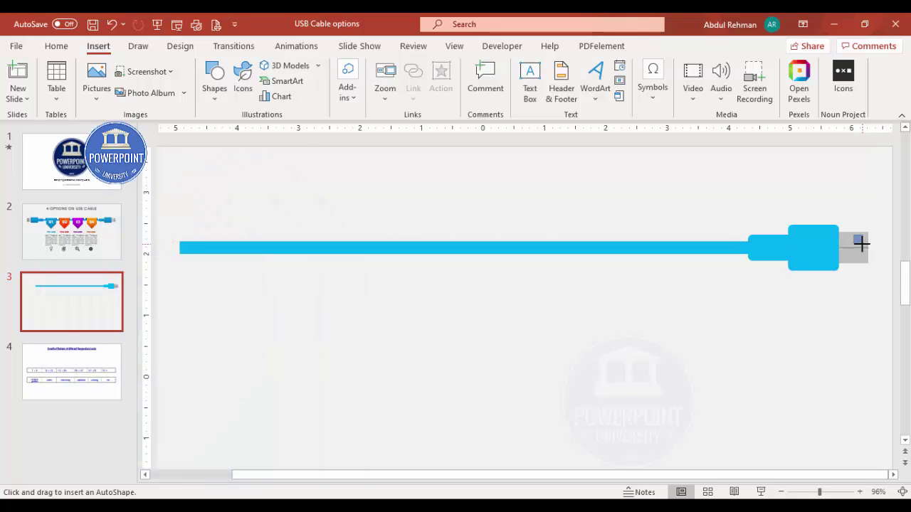
left_click_drag(861, 245, 859, 242)
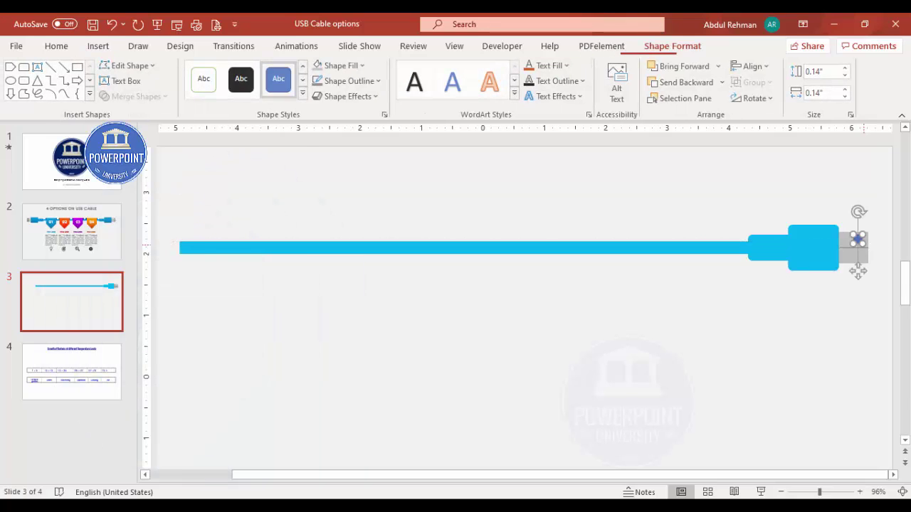
left_click(371, 83)
left_click(350, 266)
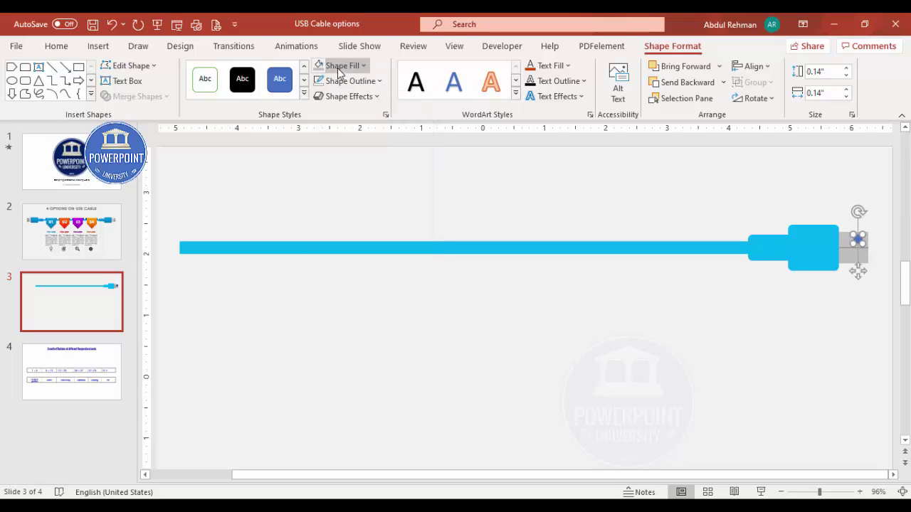
left_click(335, 65)
left_click(351, 152)
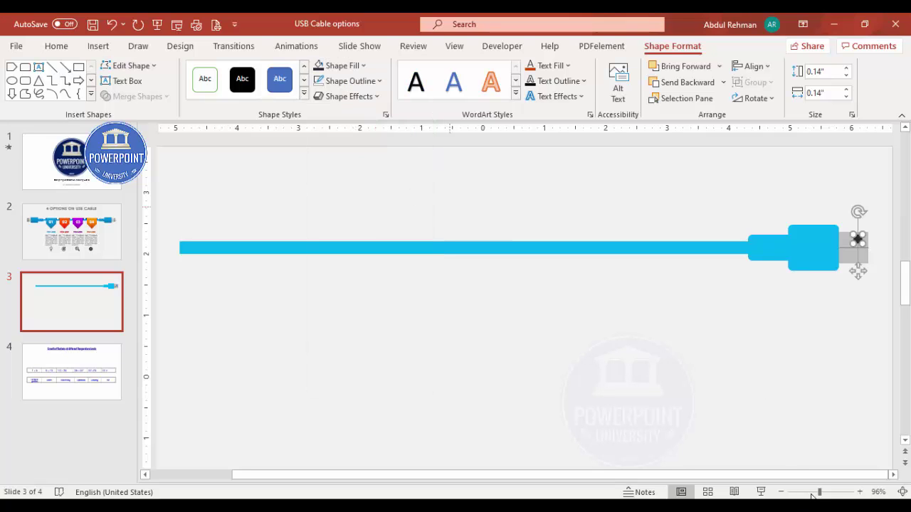
Step: Place the dark square on the plug's upper half and duplicate it below the line
scroll(856, 242, "up", 10)
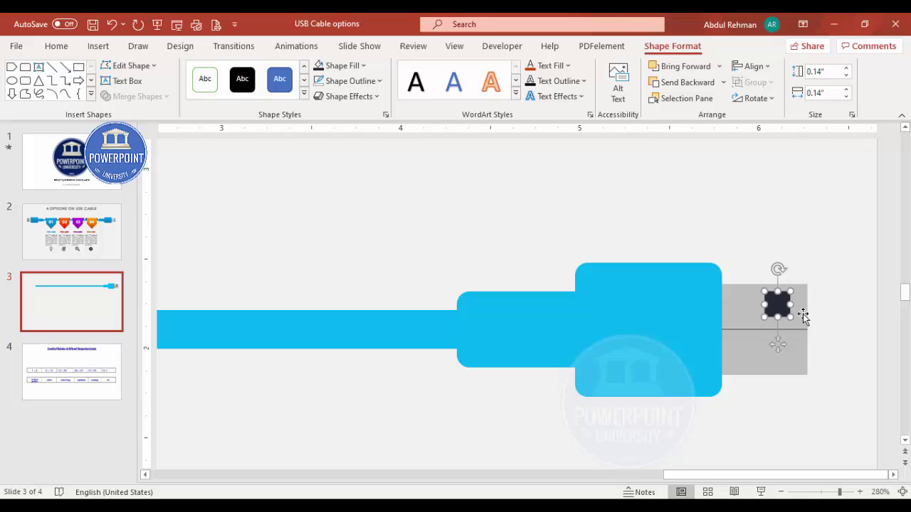
left_click(769, 302)
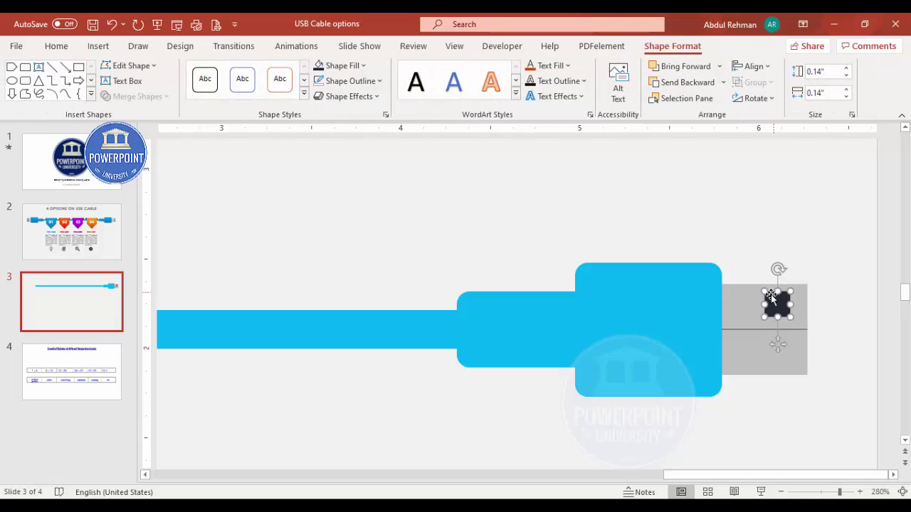
left_click_drag(765, 293, 780, 355)
key("ctrl+d")
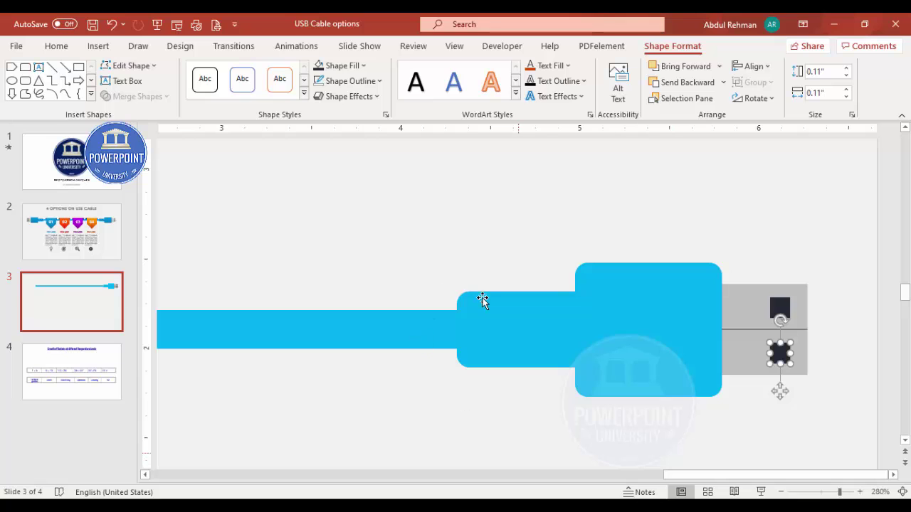
key("Escape")
left_click(98, 46)
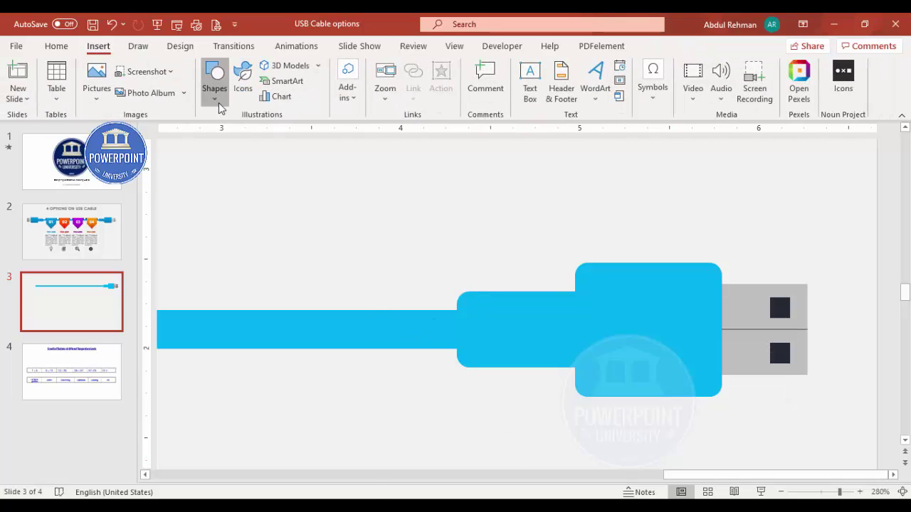
Step: Draw a small rounded-top rectangle on the connector's neck, with no outline and dark-blue fill
left_click(214, 88)
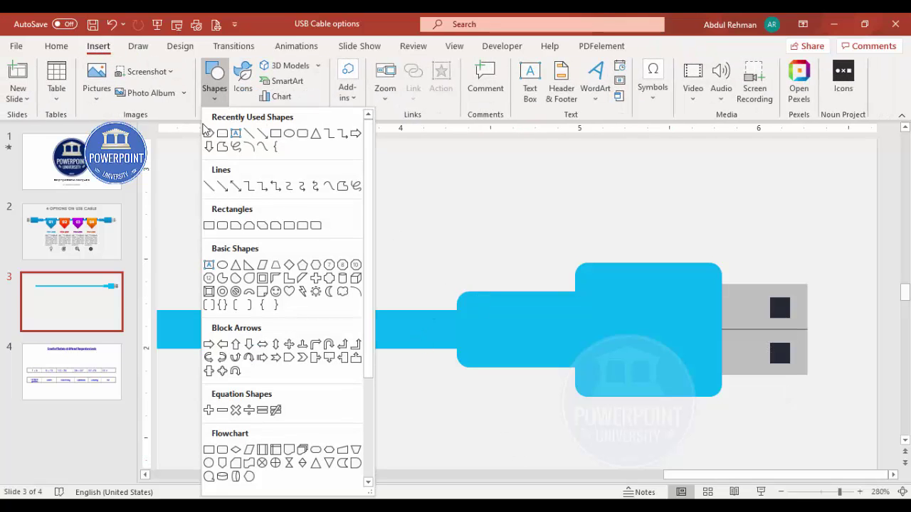
left_click(303, 226)
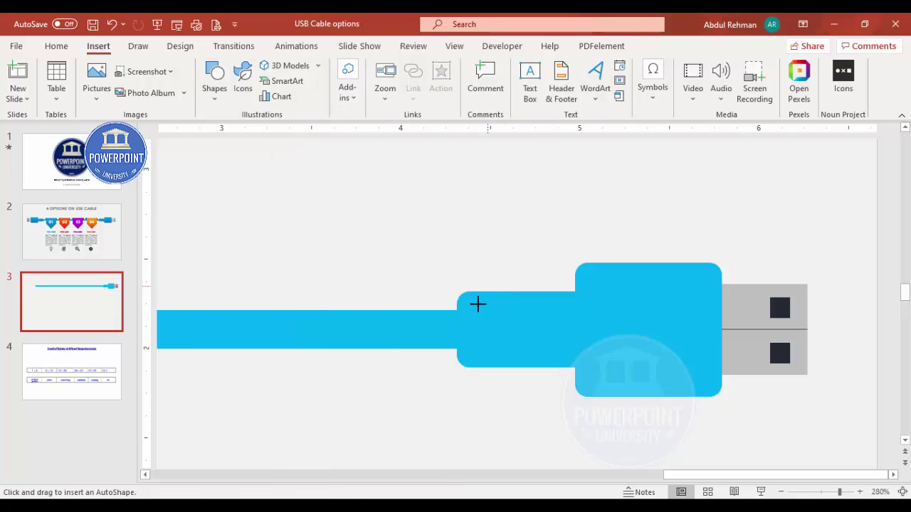
left_click_drag(471, 291, 506, 330)
left_click(365, 82)
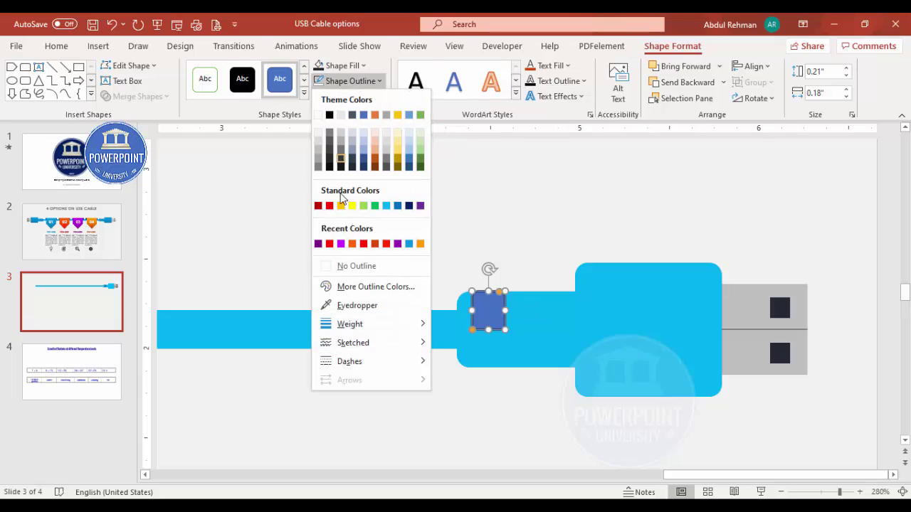
left_click(363, 268)
left_click(335, 66)
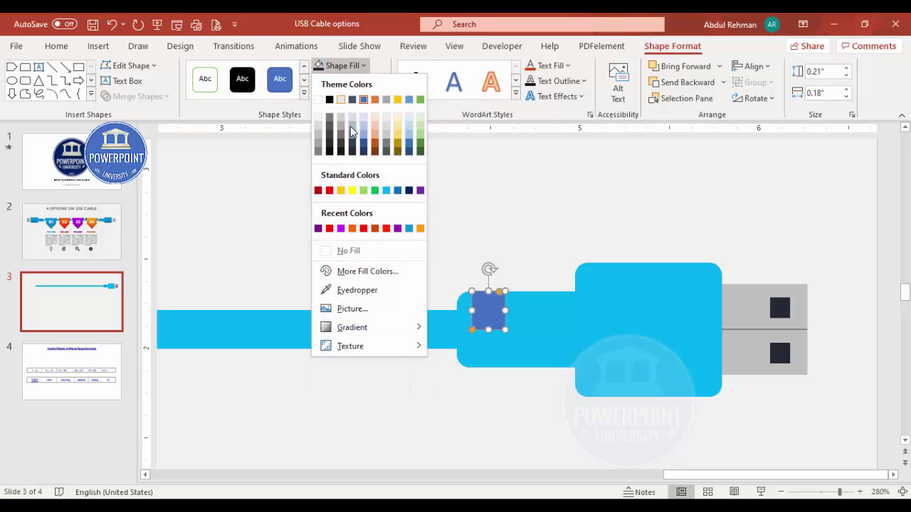
left_click(363, 146)
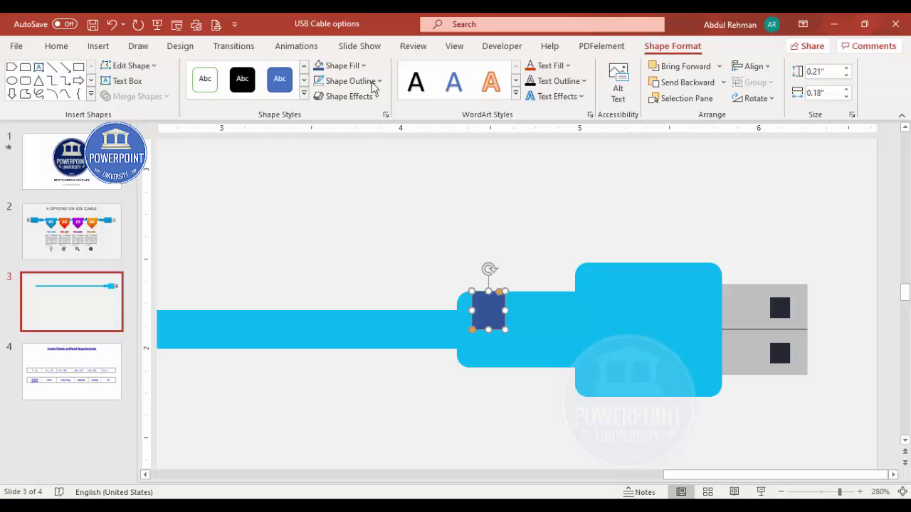
Step: Narrow the dark-blue tab to 0.1" wide
left_click(475, 332)
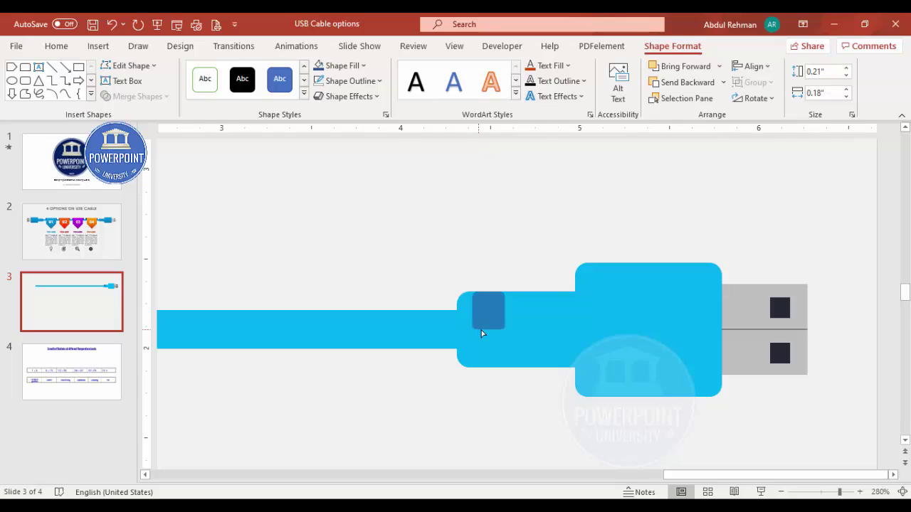
left_click(496, 301)
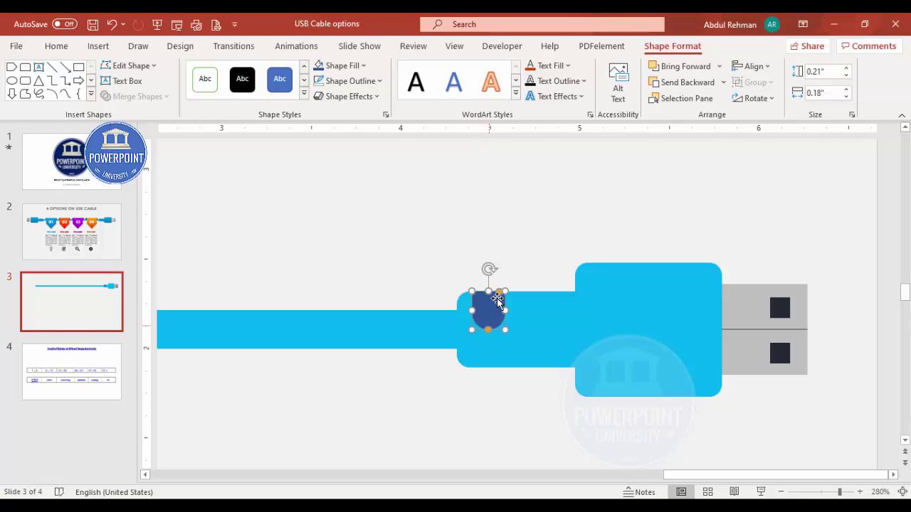
left_click(501, 293)
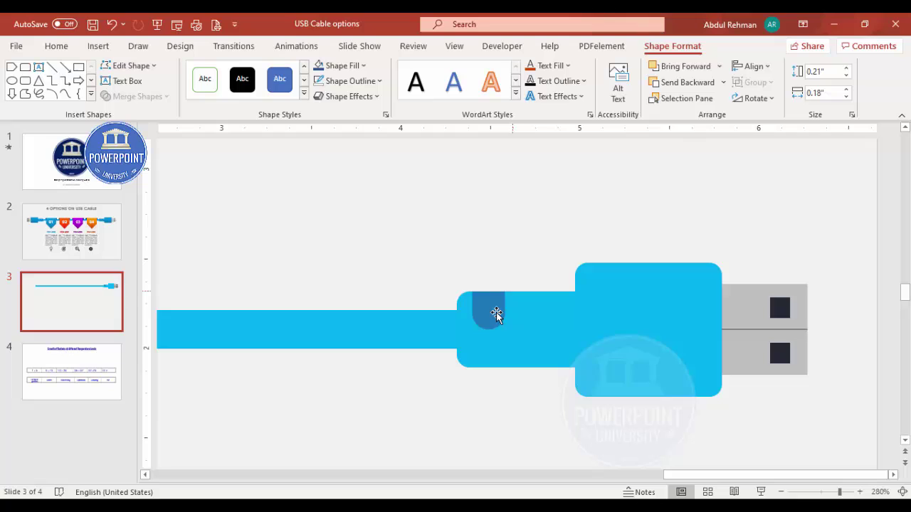
left_click(498, 312)
left_click_drag(505, 311, 477, 315)
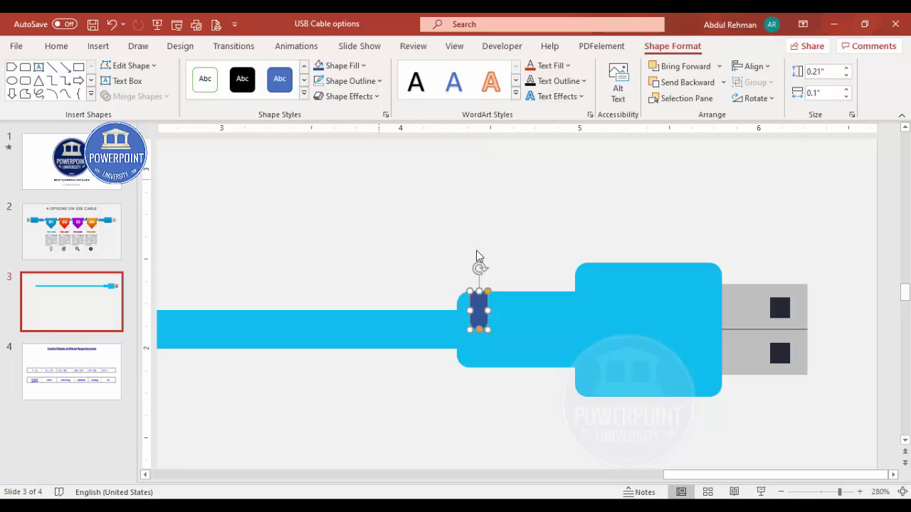
Step: Duplicate the dark-blue tab along the connector's top edge and make another copy below
key("ctrl+d")
left_click_drag(507, 341, 545, 308)
left_click(481, 311)
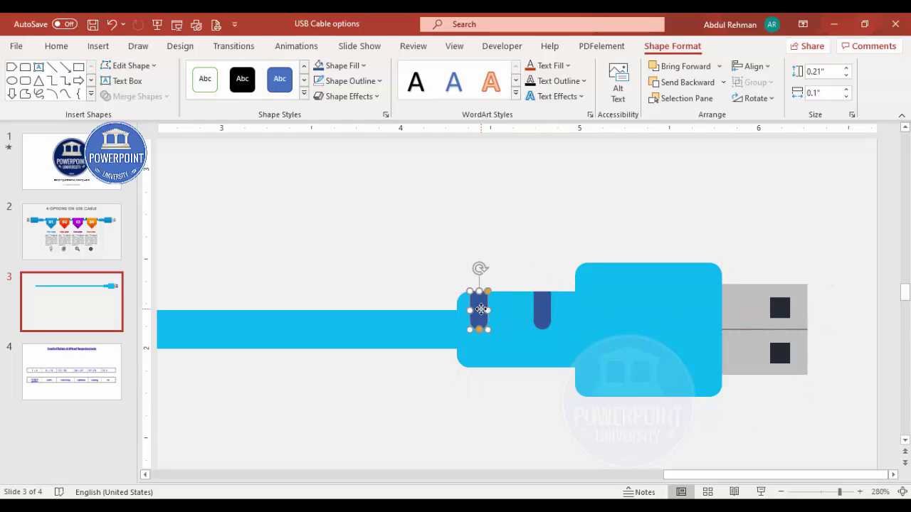
left_click_drag(482, 310, 516, 355)
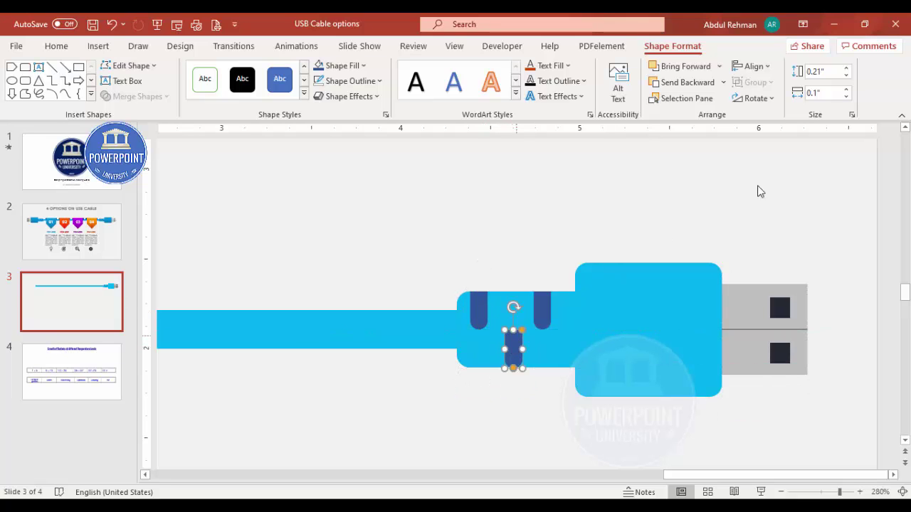
Step: Flip the lower copy vertically and move it up against the connector's bottom edge
left_click(755, 98)
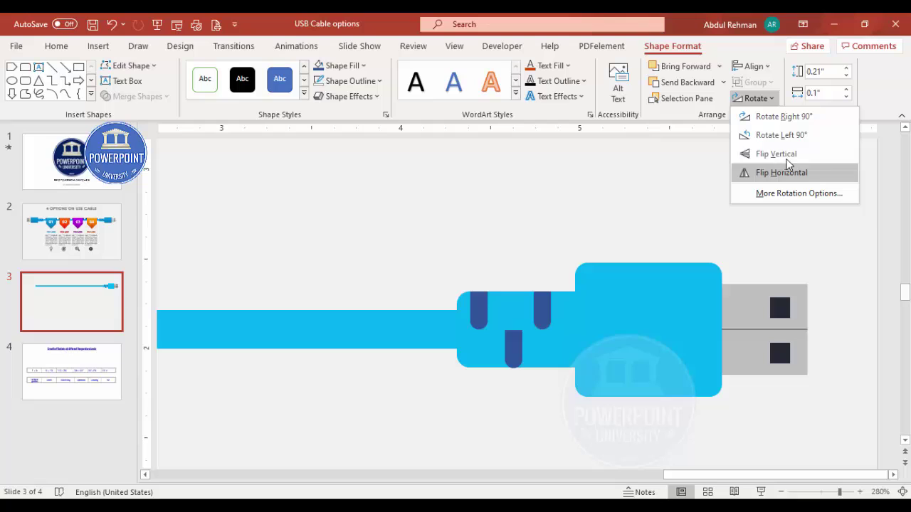
left_click(786, 157)
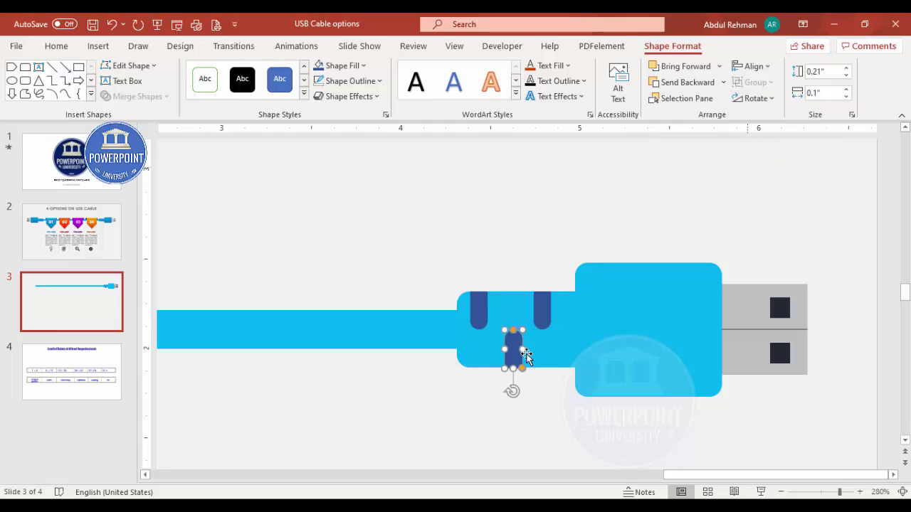
left_click_drag(509, 357, 502, 357)
key("ctrl+z")
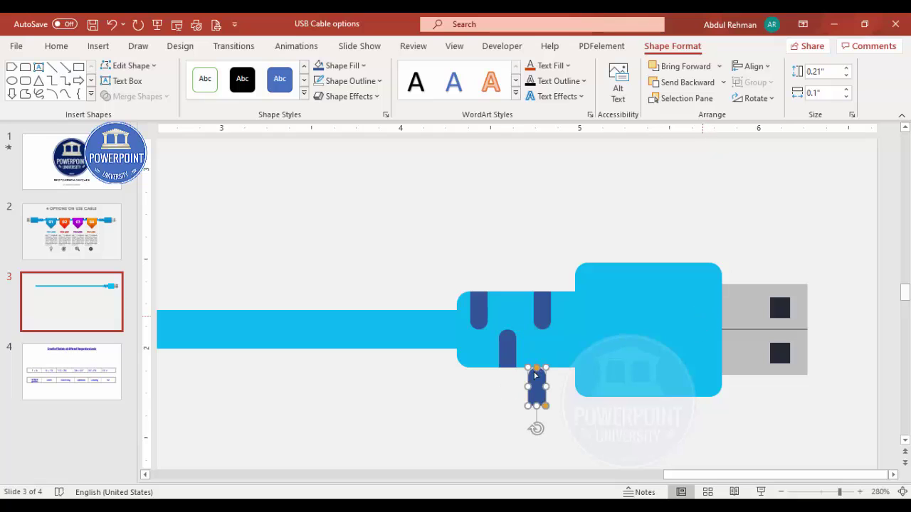
left_click_drag(548, 363, 558, 348)
Step: Nudge the upper and lower tabs sideways so they sit staggered and aligned
left_click(542, 311)
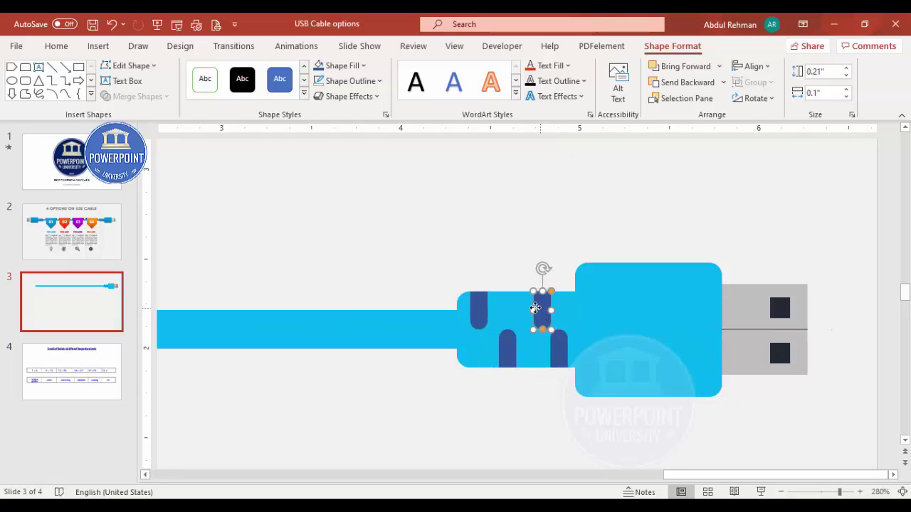
left_click_drag(535, 308, 528, 309)
left_click_drag(557, 354, 556, 353)
left_click_drag(477, 308, 482, 309)
left_click(771, 439)
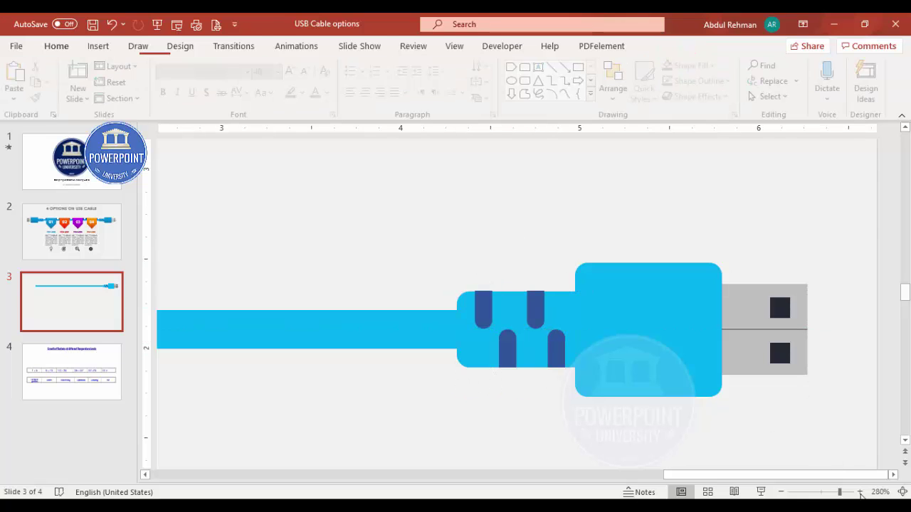
Step: Select the rounded plug head together with the grey metal connector
scroll(845, 429, "down", 5)
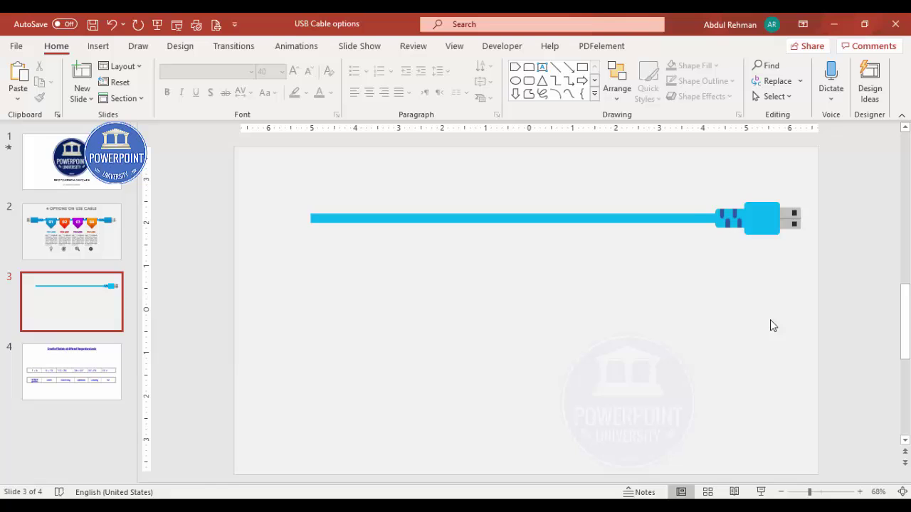
left_click(756, 214)
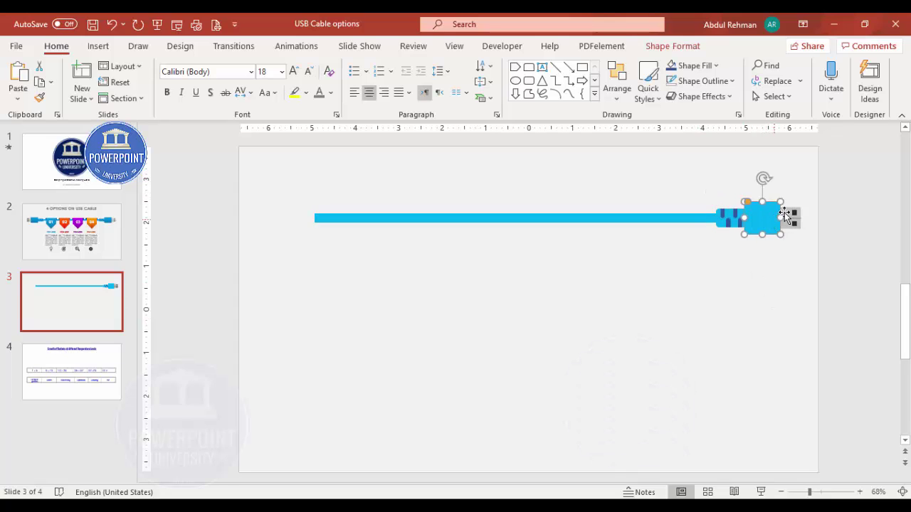
left_click(790, 219, "shift")
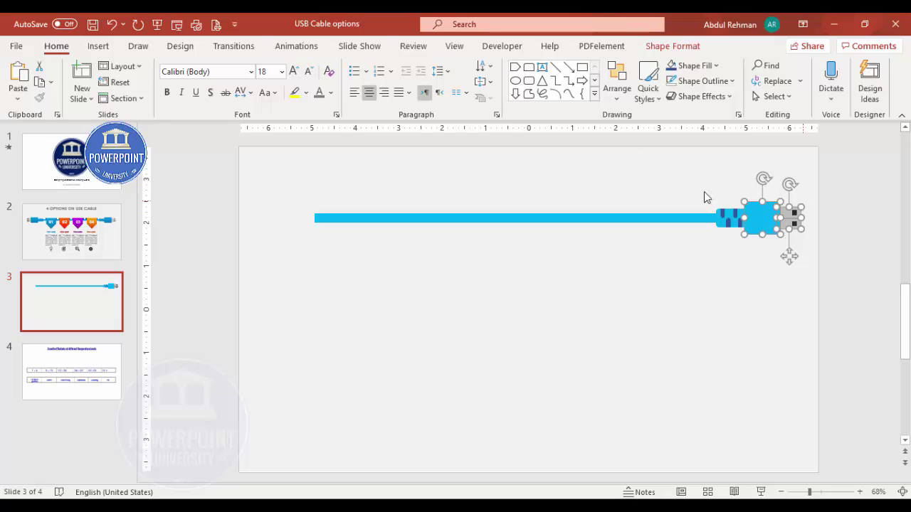
Step: Apply the Offset: Bottom shadow preset to the plug head and grey tip via Format Object
right_click(762, 208)
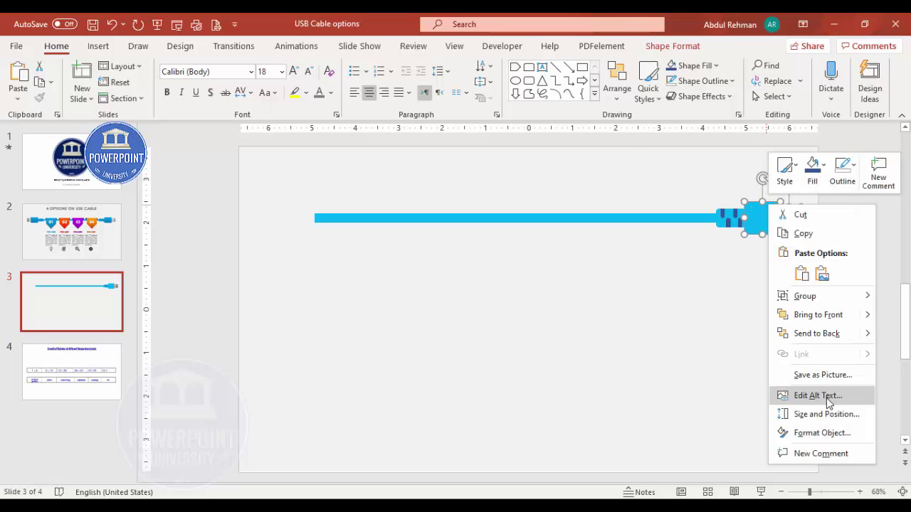
left_click(841, 436)
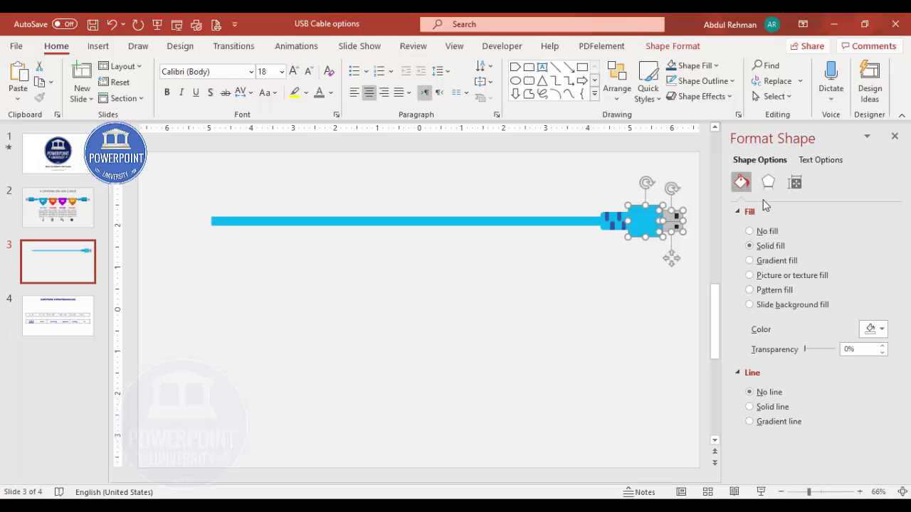
left_click(768, 183)
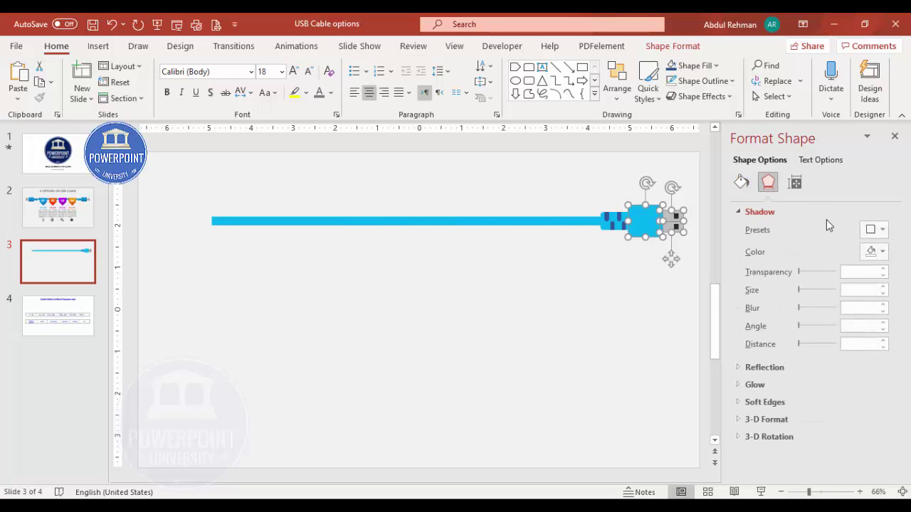
left_click(873, 229)
left_click(844, 349)
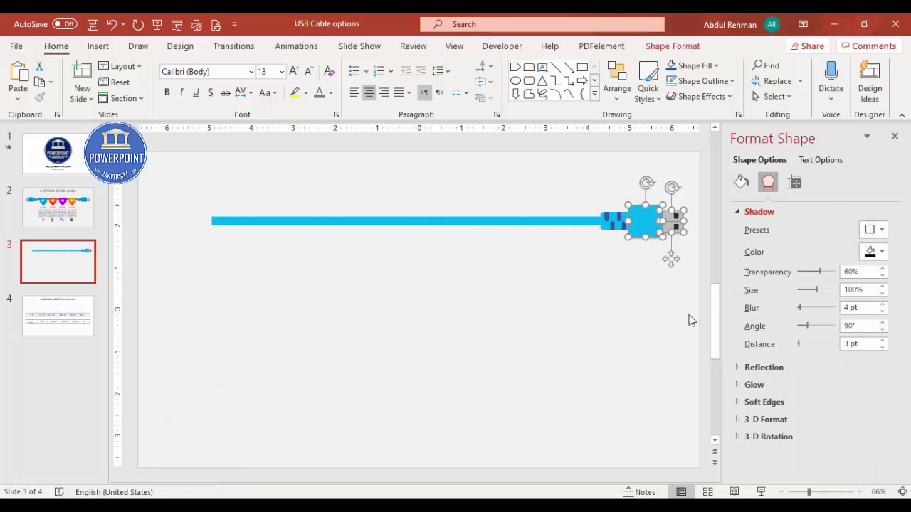
left_click(657, 314)
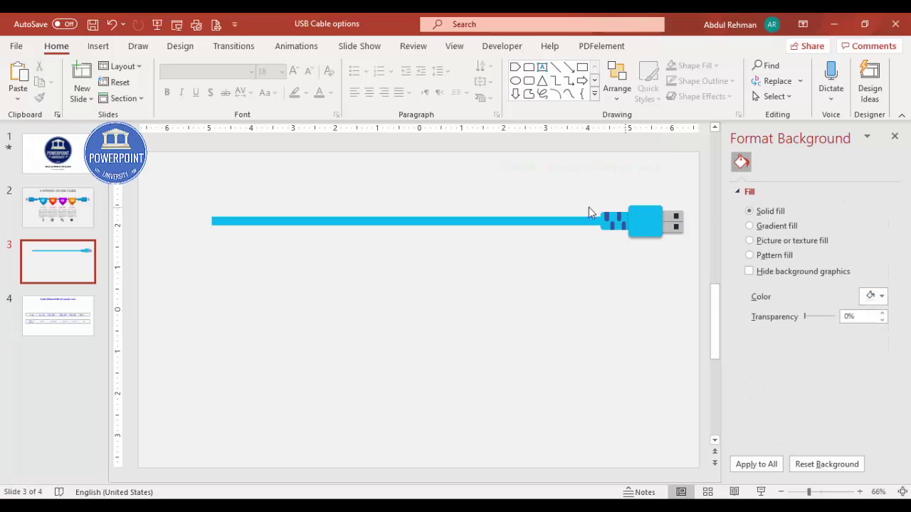
Step: Group the USB plug's pieces with Ctrl+G and move a copy to the cable's left end
left_click_drag(566, 184, 689, 281)
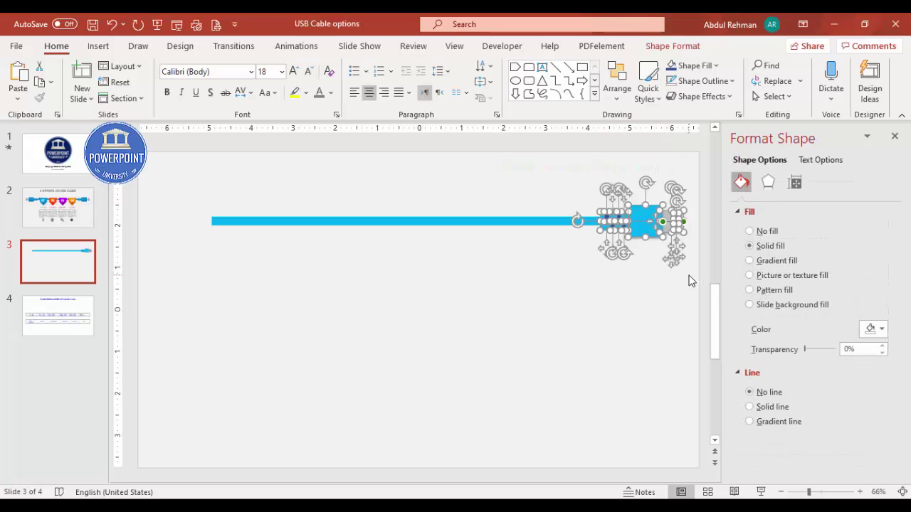
key("ctrl+g")
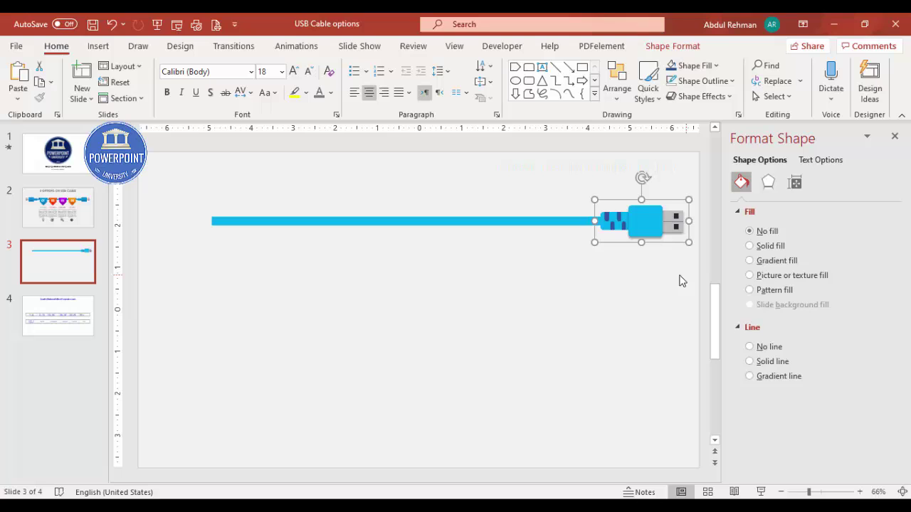
left_click_drag(647, 225, 654, 231)
left_click_drag(549, 256, 308, 226)
key("Left")
key("Left")
key("Left")
key("Left")
key("Left")
key("Left")
key("Left")
key("Left")
key("Left")
key("Left")
key("Left")
key("Left")
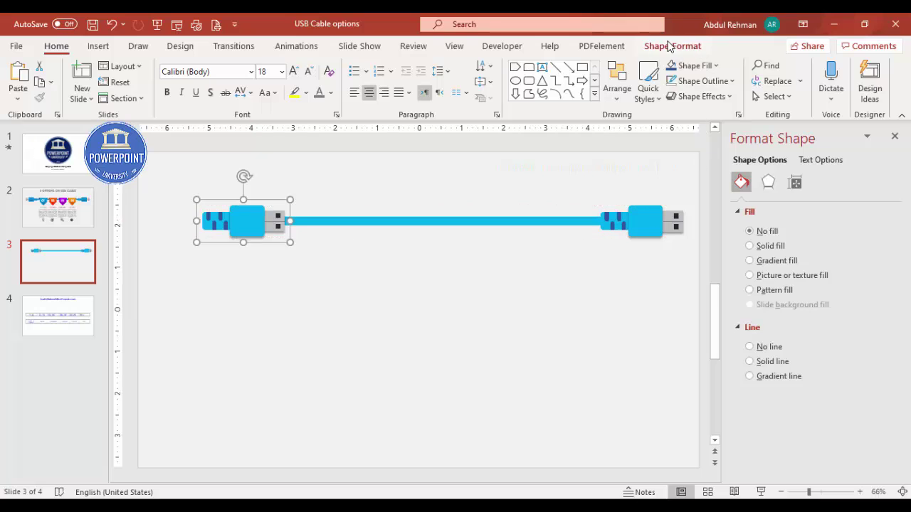
Step: Flip the left plug horizontally to face outward and nudge it flush against the cable end
left_click(673, 46)
left_click(757, 101)
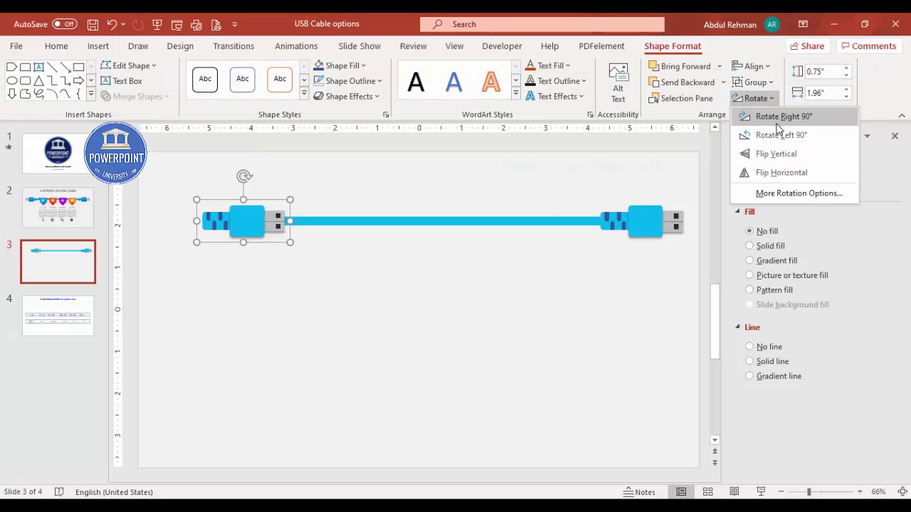
left_click(781, 173)
mouse_move(199, 226)
left_mouse_down()
mouse_move(158, 226)
mouse_move(196, 226)
left_mouse_up()
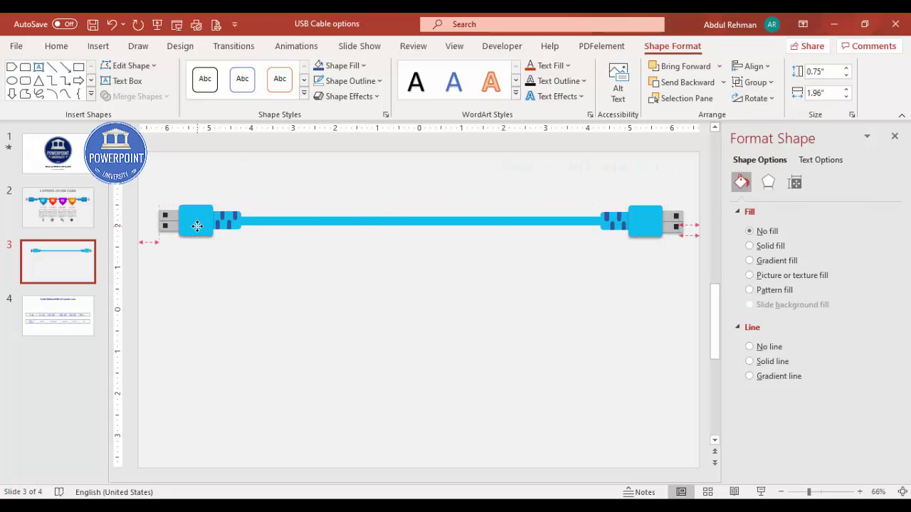
left_click(434, 278)
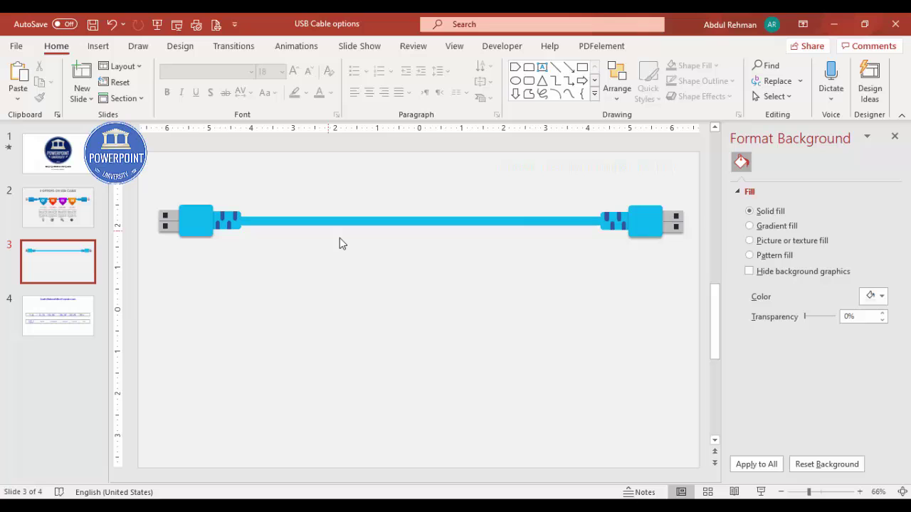
Step: Draw an Arrow: Pentagon shape over the middle-left of the cable
left_click(98, 47)
left_click(213, 79)
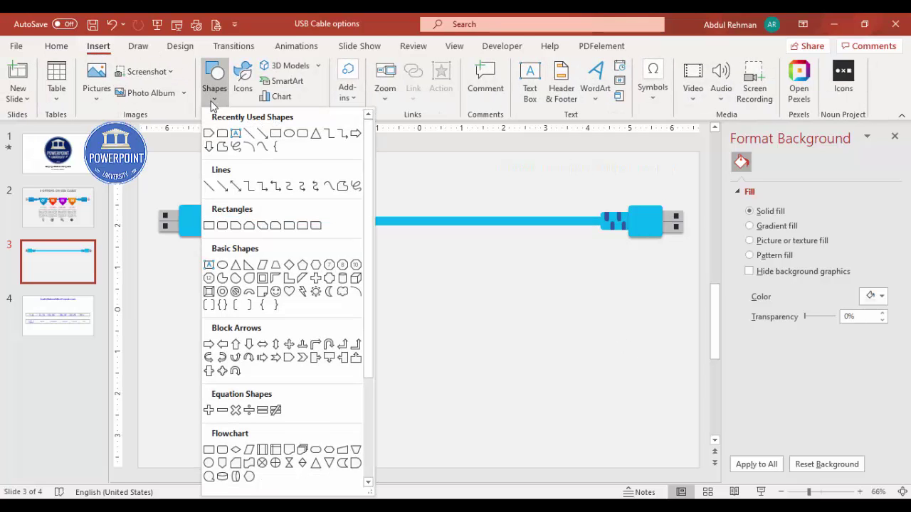
left_click(288, 358)
left_click_drag(291, 203, 367, 257)
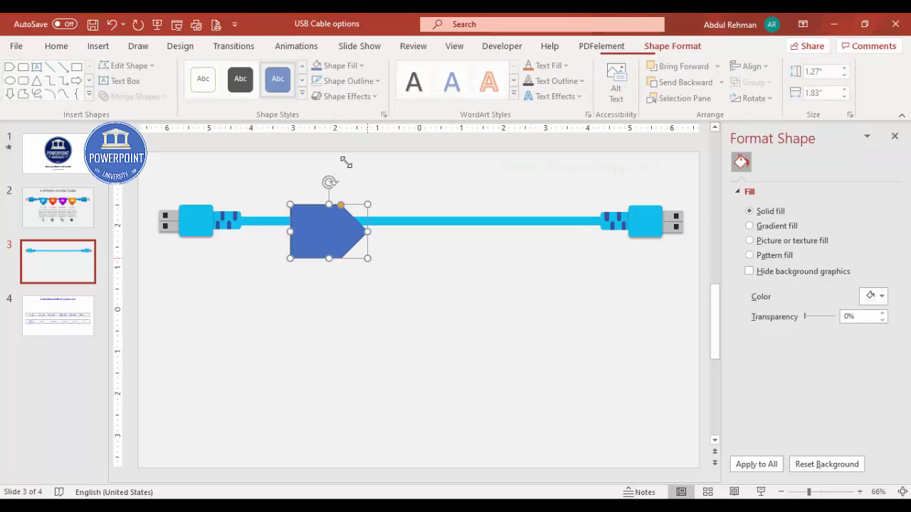
Step: Give the pentagon a red fill and no outline
left_click(353, 80)
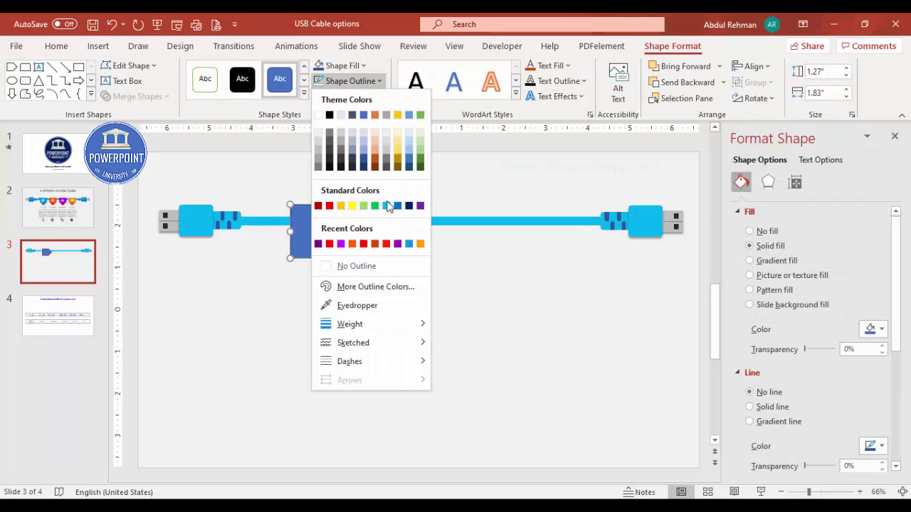
left_click(369, 265)
left_click(345, 67)
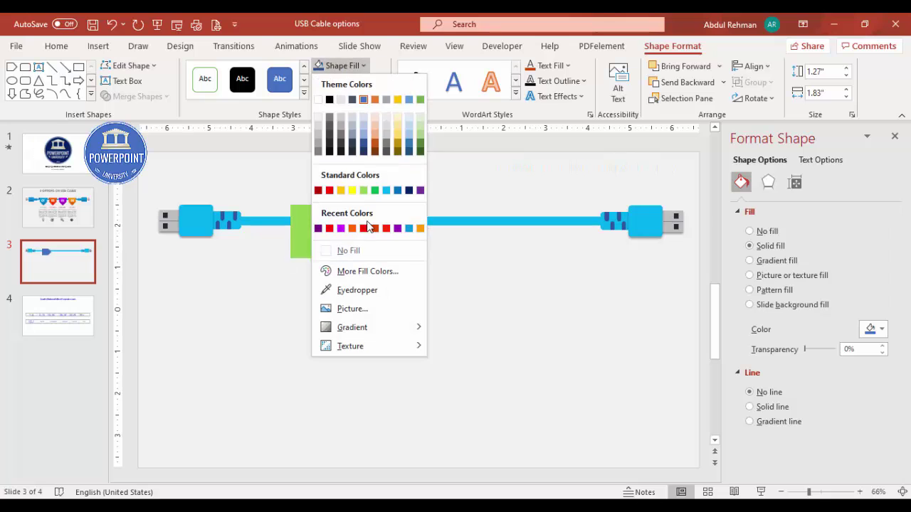
left_click(329, 191)
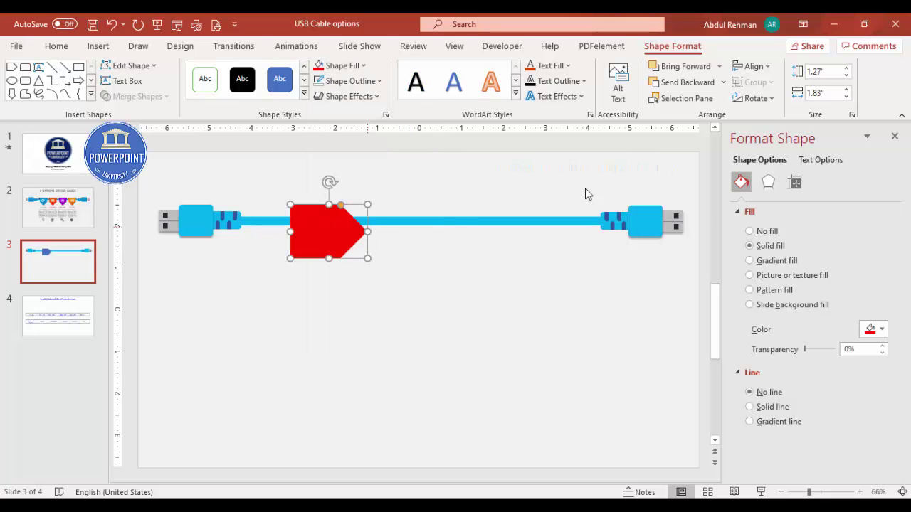
Step: Rotate the pentagon right 90° to point down and slide it left beside the plug
left_click(756, 98)
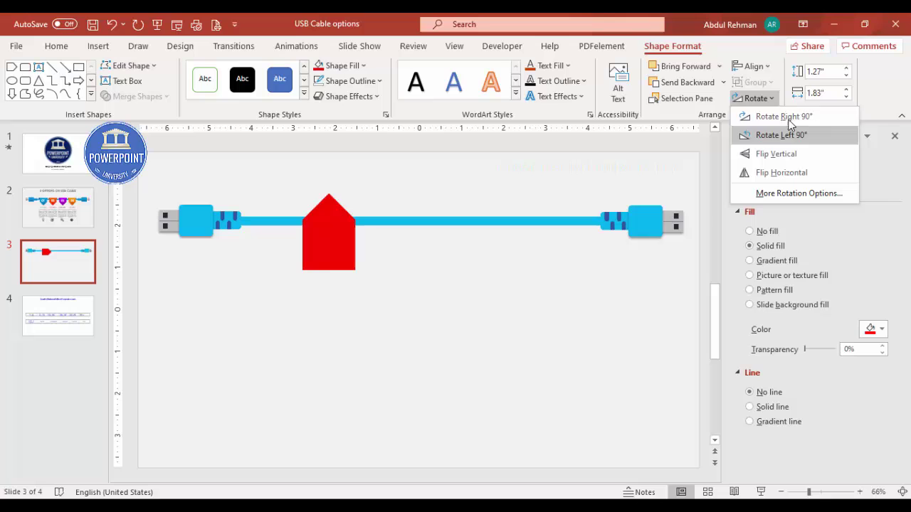
left_click(769, 116)
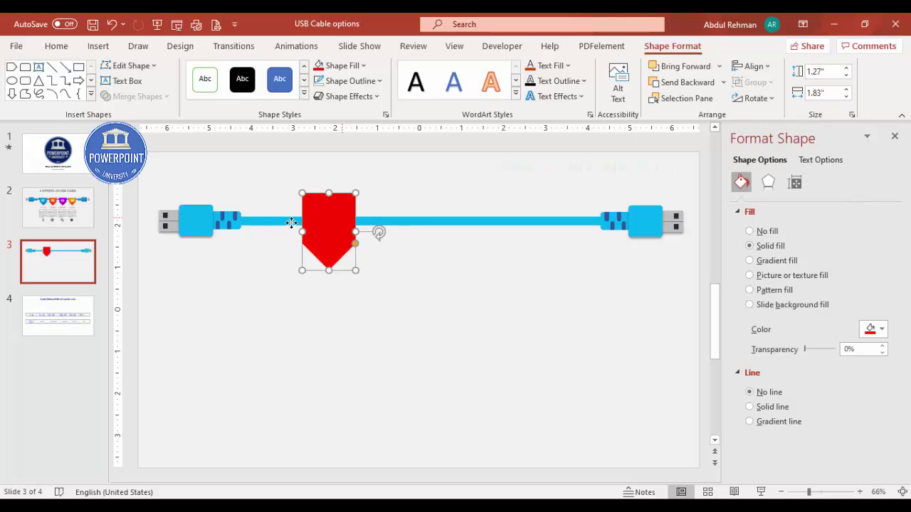
left_click_drag(335, 220, 293, 232)
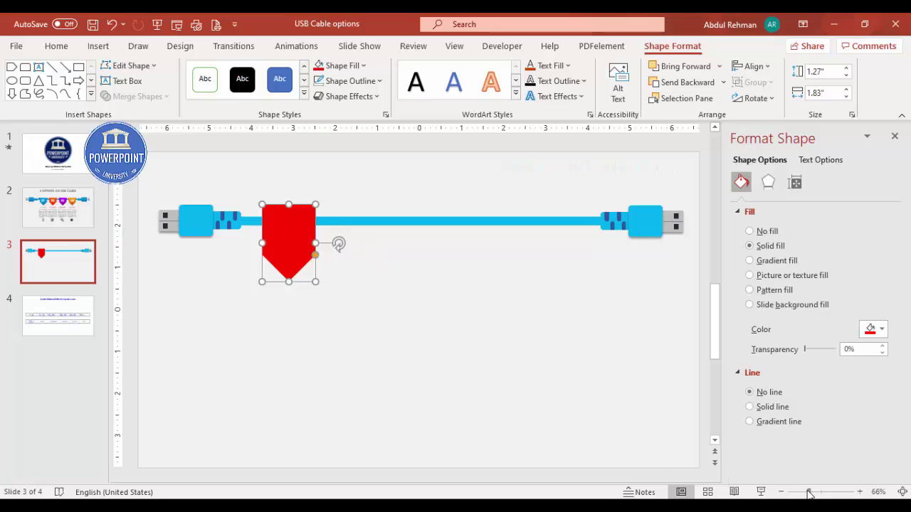
left_click_drag(809, 492, 830, 492)
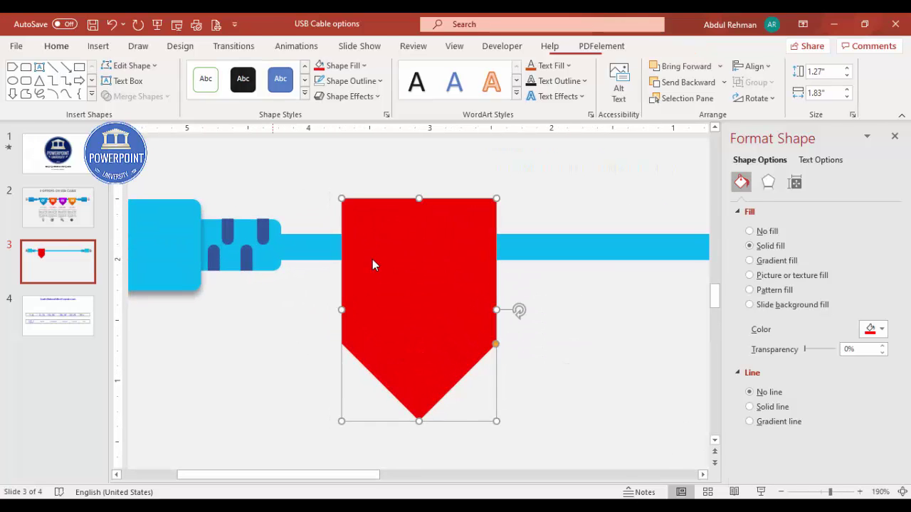
Step: Draw a small Rectangle: Top Corners Rounded tab at the pentagon's top-left corner
left_click(243, 162)
left_click(98, 46)
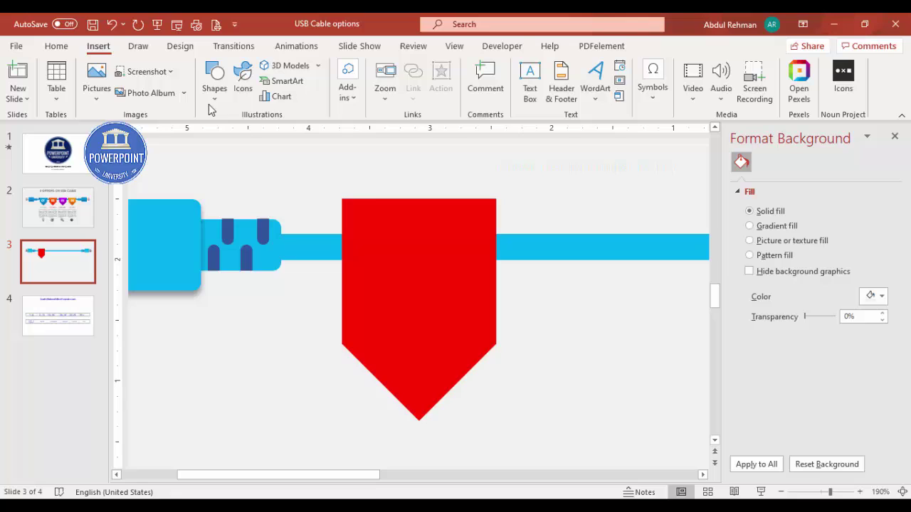
left_click(213, 80)
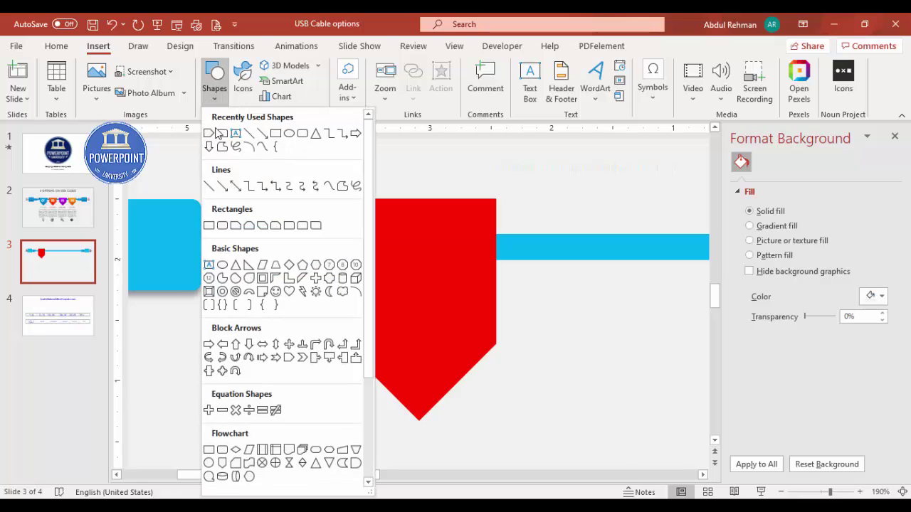
left_click(303, 228)
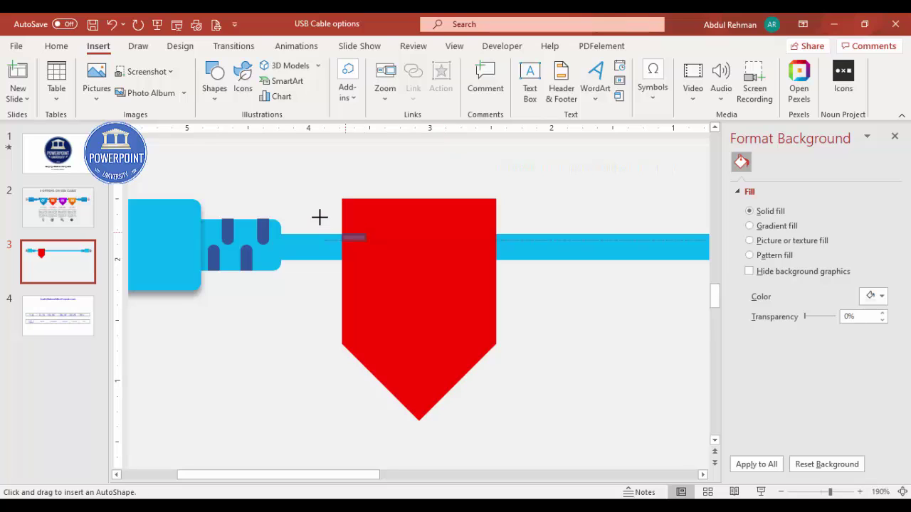
left_click_drag(319, 217, 341, 203)
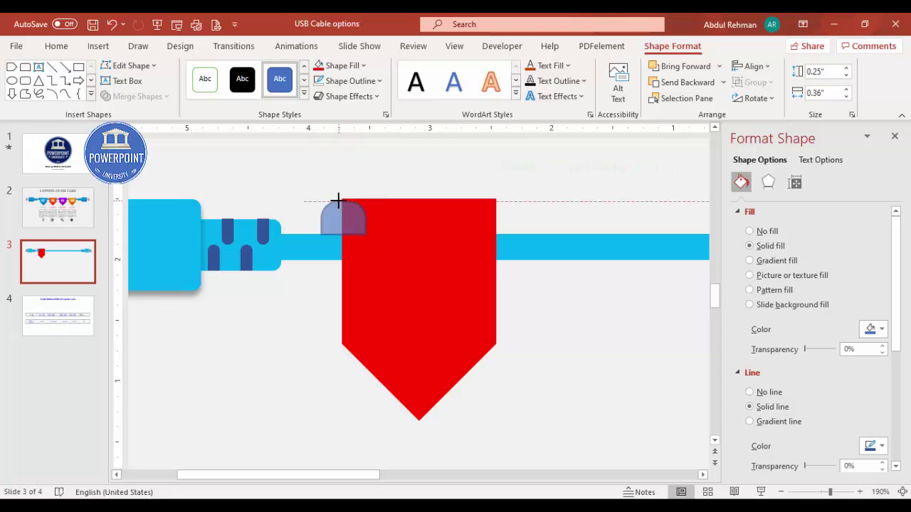
Step: Widen the tab slightly and remove its outline
left_click_drag(333, 198, 346, 199)
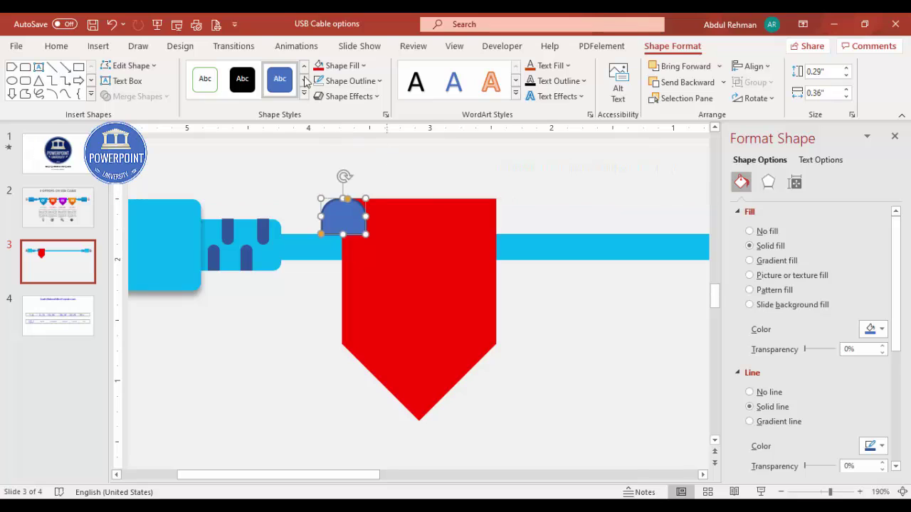
left_click(347, 81)
left_click(351, 267)
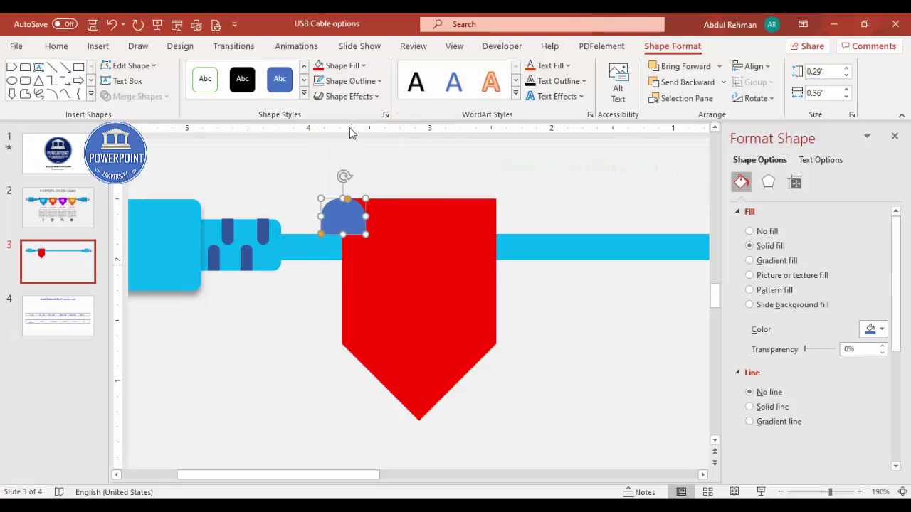
Step: Fill the tab dark red #AC0C00 and send it backward behind the pentagon
left_click(340, 66)
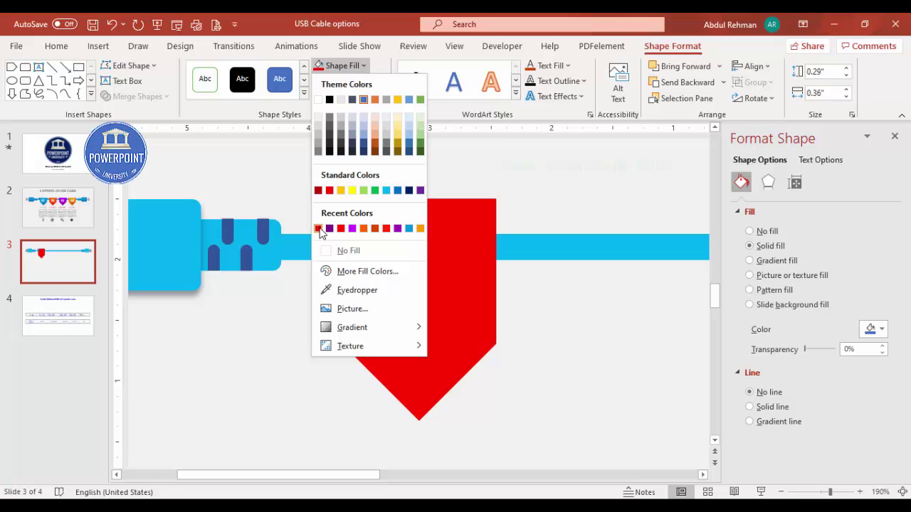
left_click(341, 228)
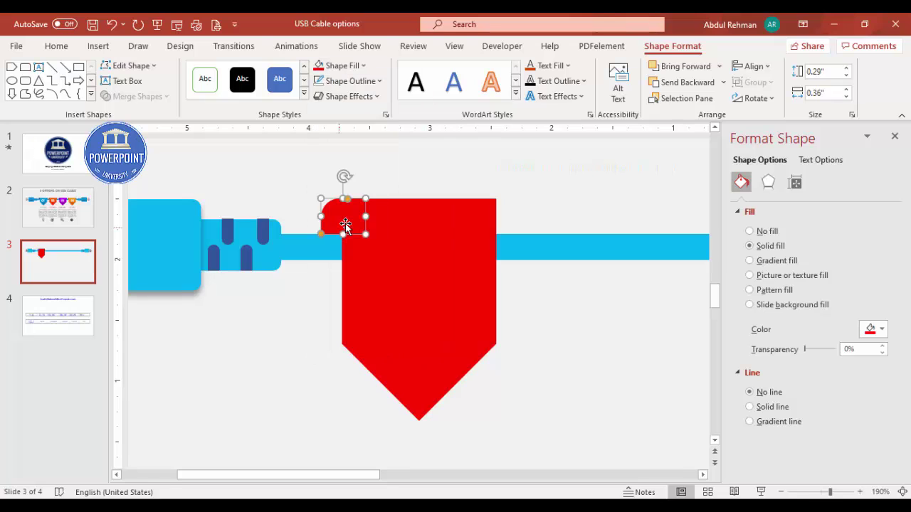
left_click(870, 330)
left_click(829, 297)
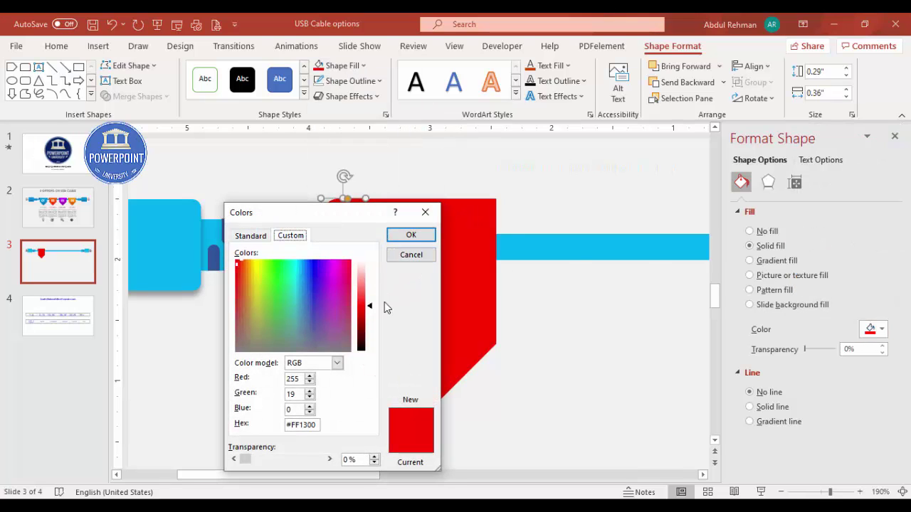
left_click_drag(372, 313, 373, 326)
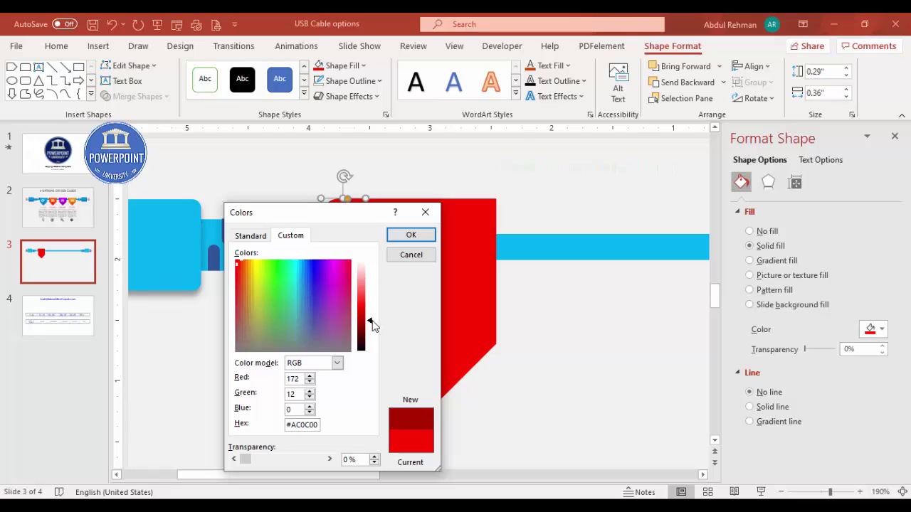
left_click(410, 235)
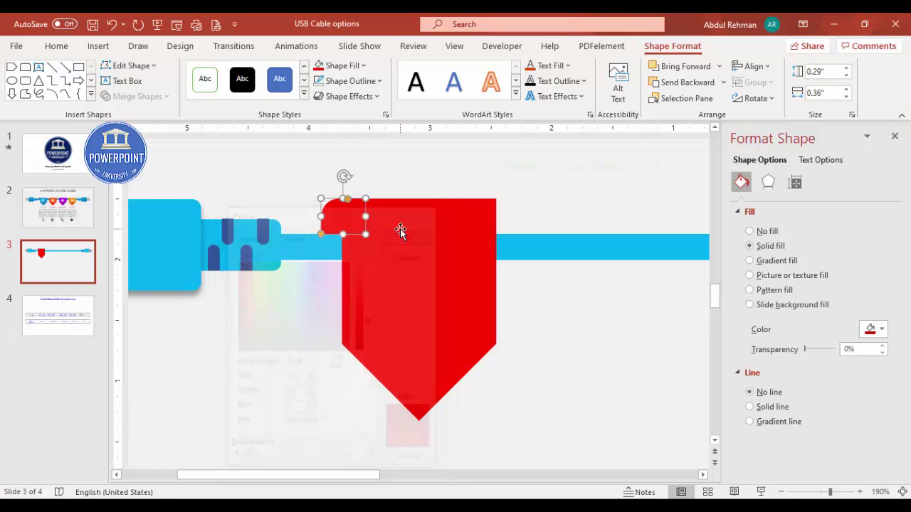
left_click(723, 82)
left_click(685, 118)
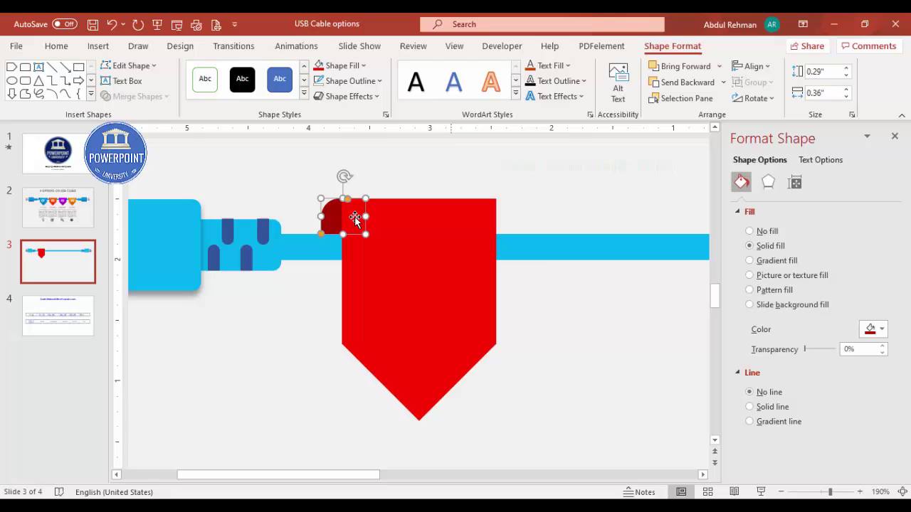